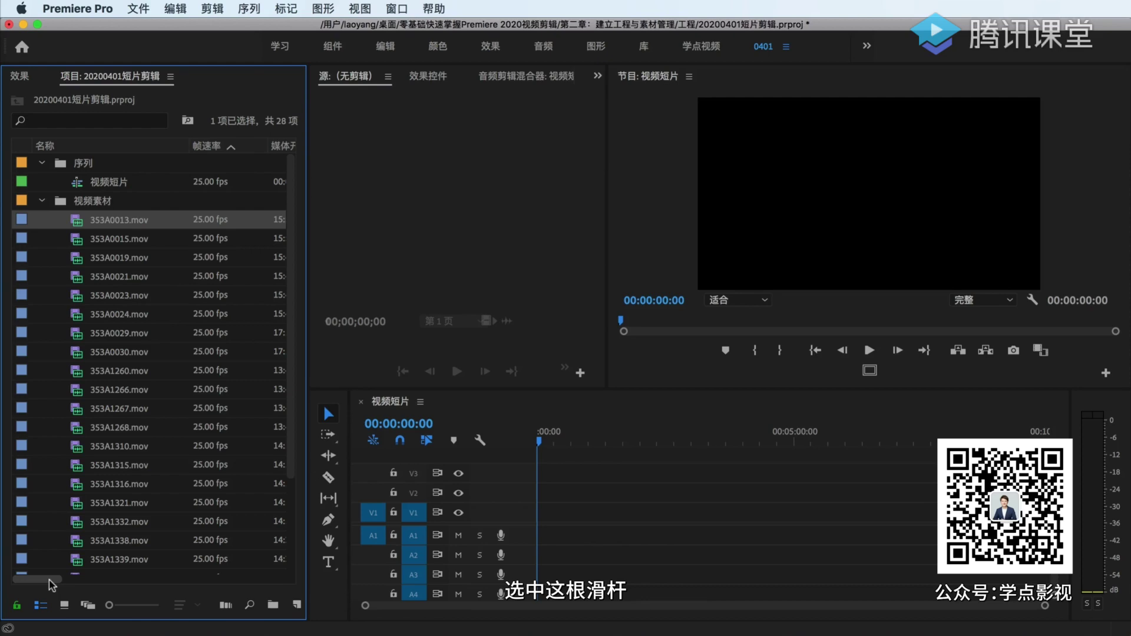
Step: Open the cherry-blossom clip 353A0013.mov in the source monitor
{"action": "mouse_move", "coordinate": [50, 580]}
{"action": "left_mouse_down"}
{"action": "mouse_move", "coordinate": [110, 581]}
{"action": "mouse_move", "coordinate": [51, 585]}
{"action": "left_mouse_up"}
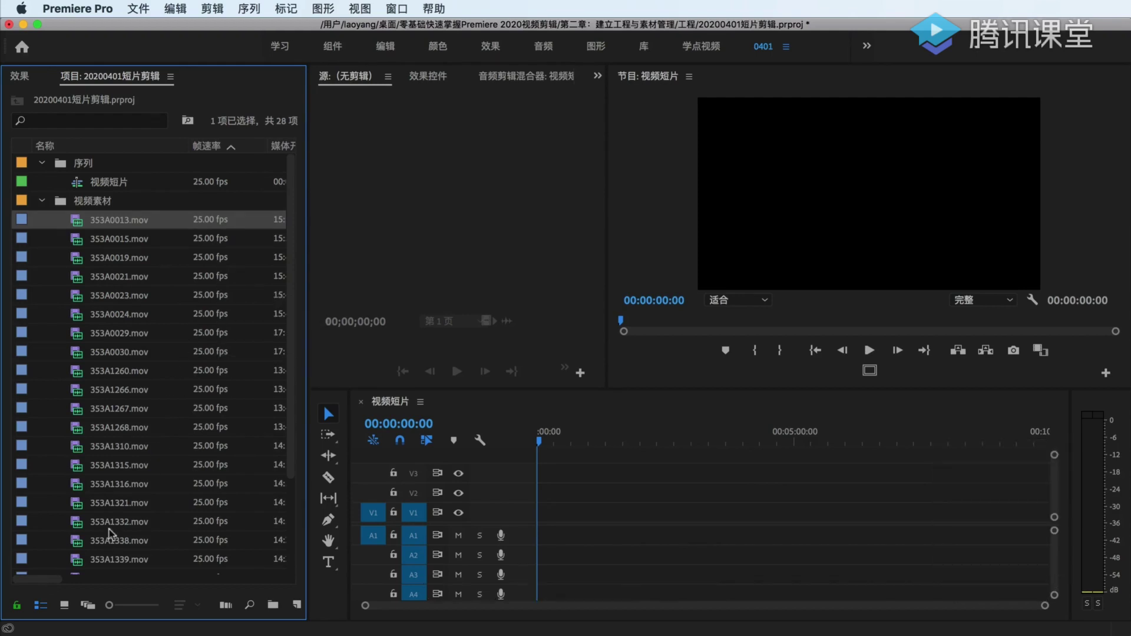
{"action": "left_click_drag", "start_coordinate": [41, 579], "coordinate": [84, 584]}
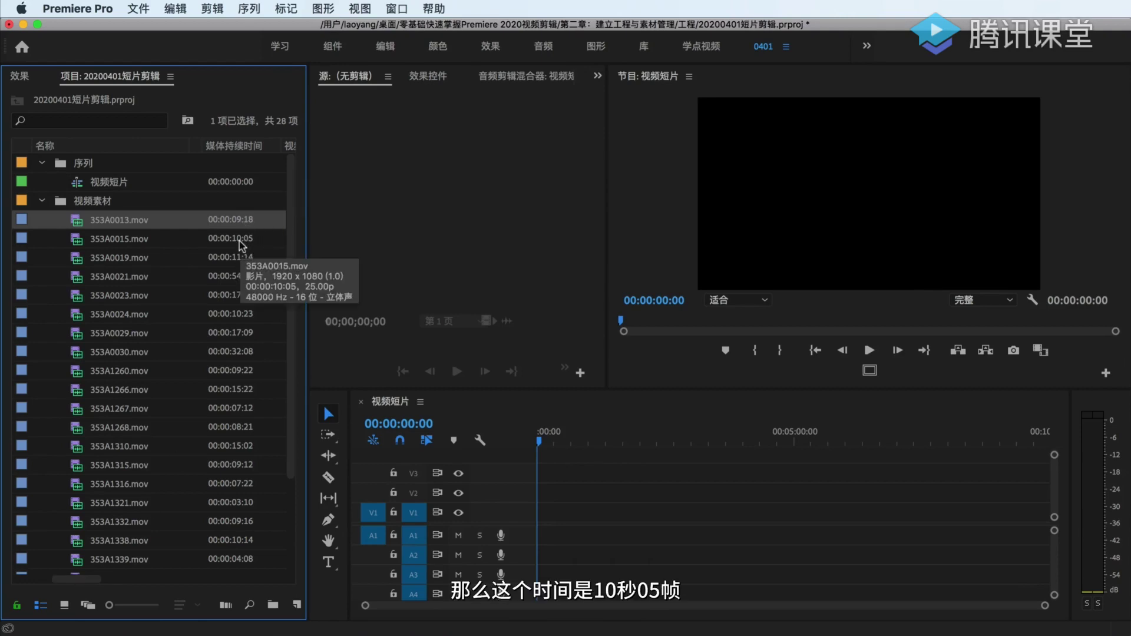
{"action": "left_click_drag", "start_coordinate": [92, 580], "coordinate": [147, 580]}
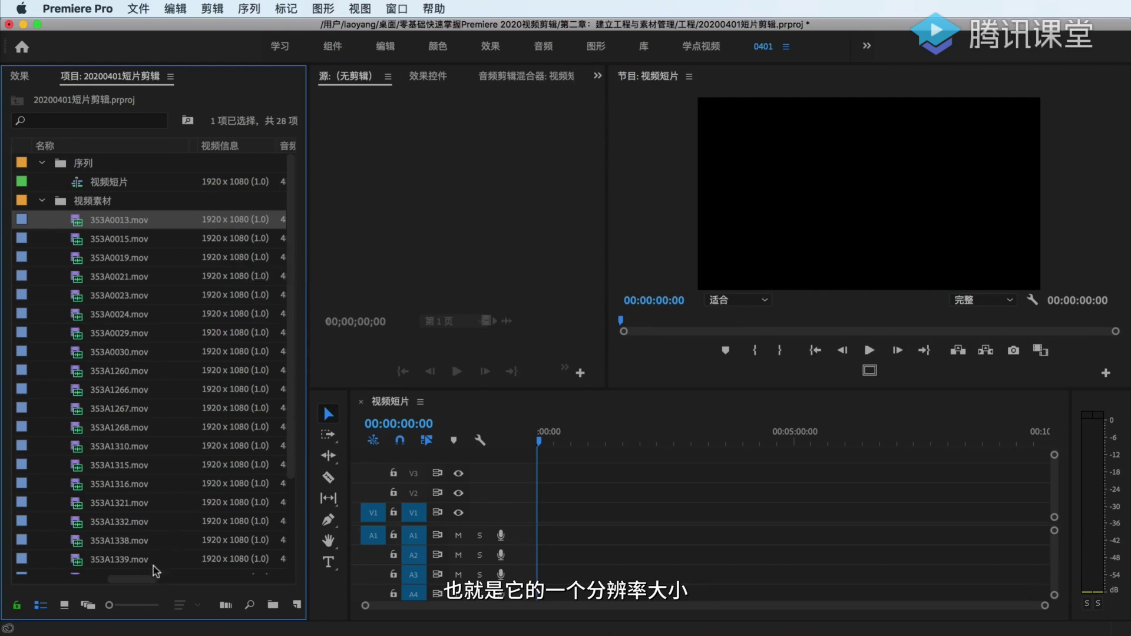
{"action": "mouse_move", "coordinate": [144, 580]}
{"action": "left_mouse_down"}
{"action": "mouse_move", "coordinate": [228, 583]}
{"action": "mouse_move", "coordinate": [41, 582]}
{"action": "left_mouse_up"}
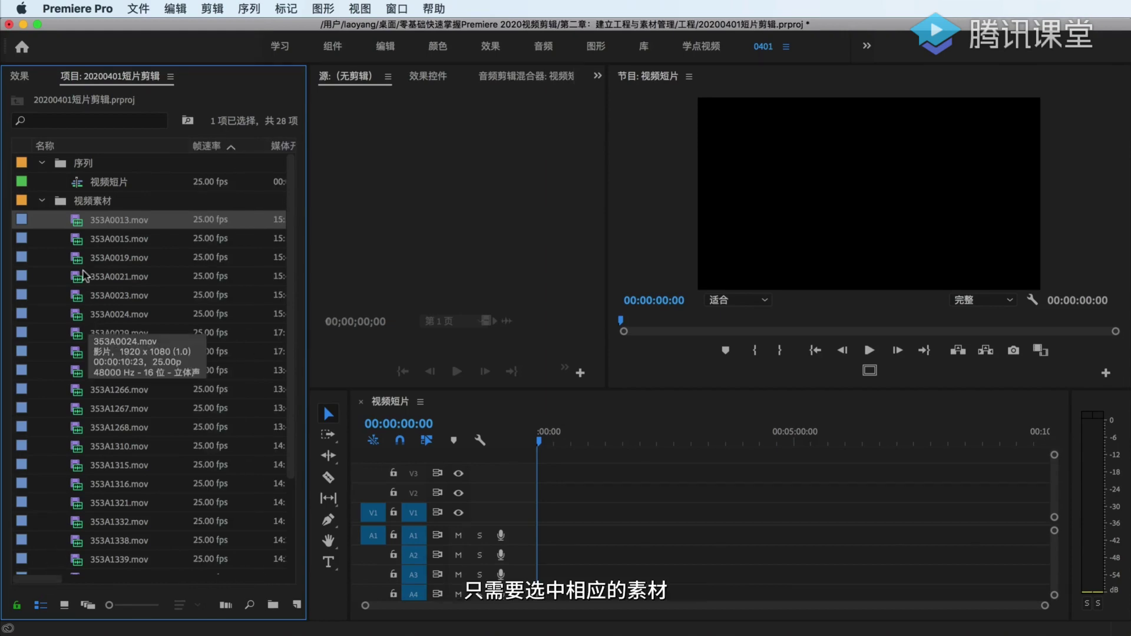
{"action": "double_click", "coordinate": [79, 225]}
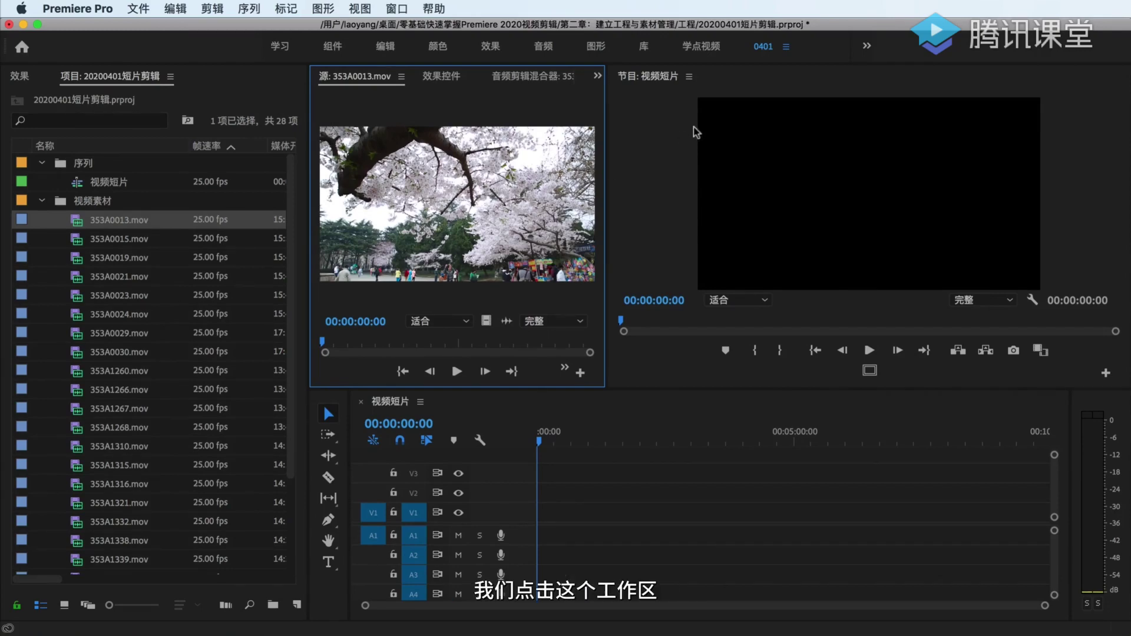
{"action": "left_click", "coordinate": [787, 48]}
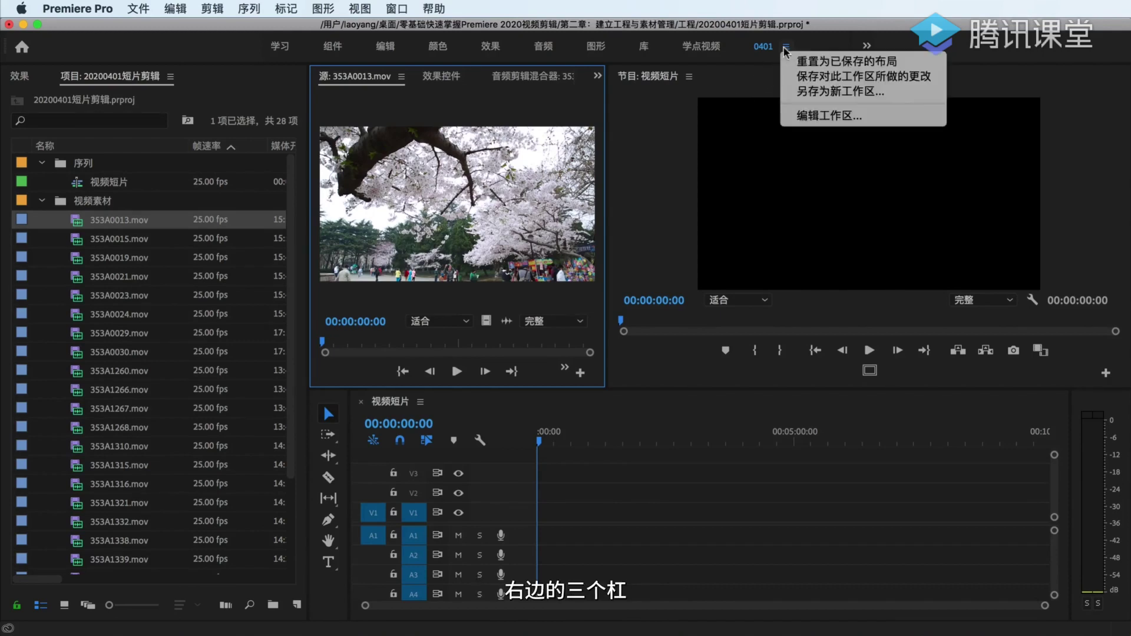
Step: Choose 重置为已保存的布局 to restore the workspace's saved layout
{"action": "left_click", "coordinate": [812, 61]}
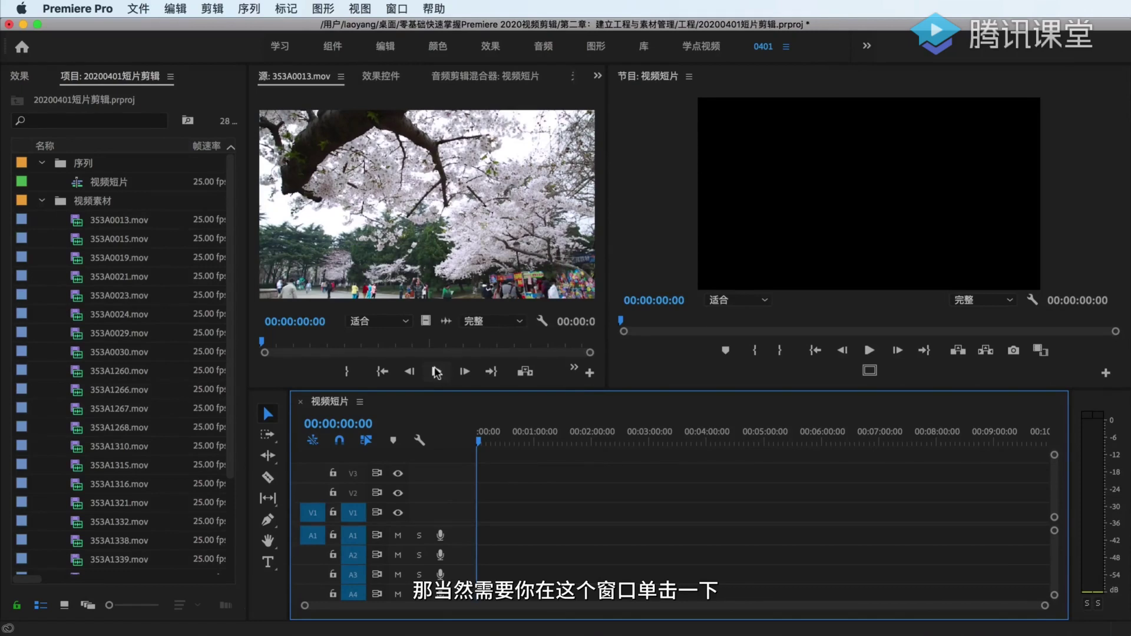
Step: Play 353A0013.mov, pause near 4 seconds 10 frames, widen the source monitor, then play to the end
{"action": "left_click", "coordinate": [323, 367]}
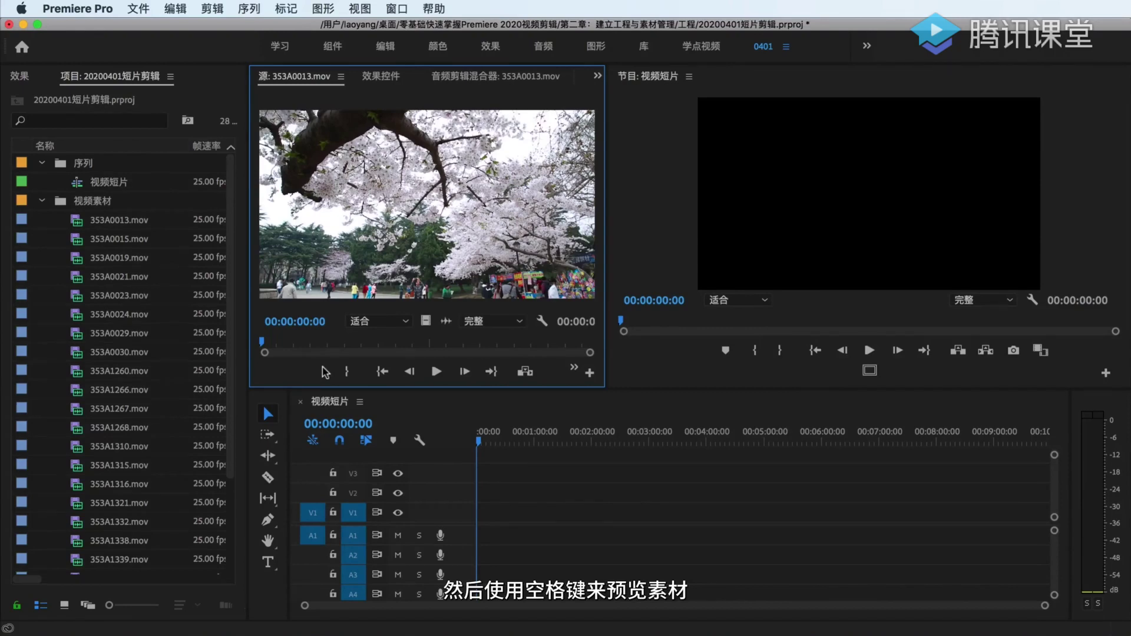
{"action": "key", "text": "space"}
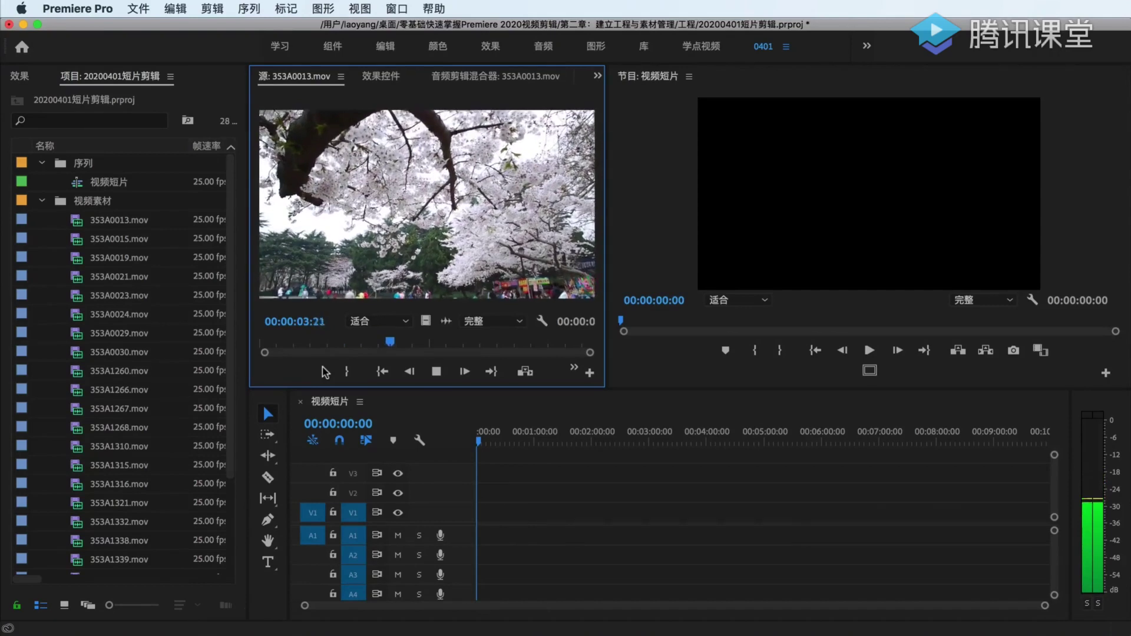
{"action": "key", "text": "space"}
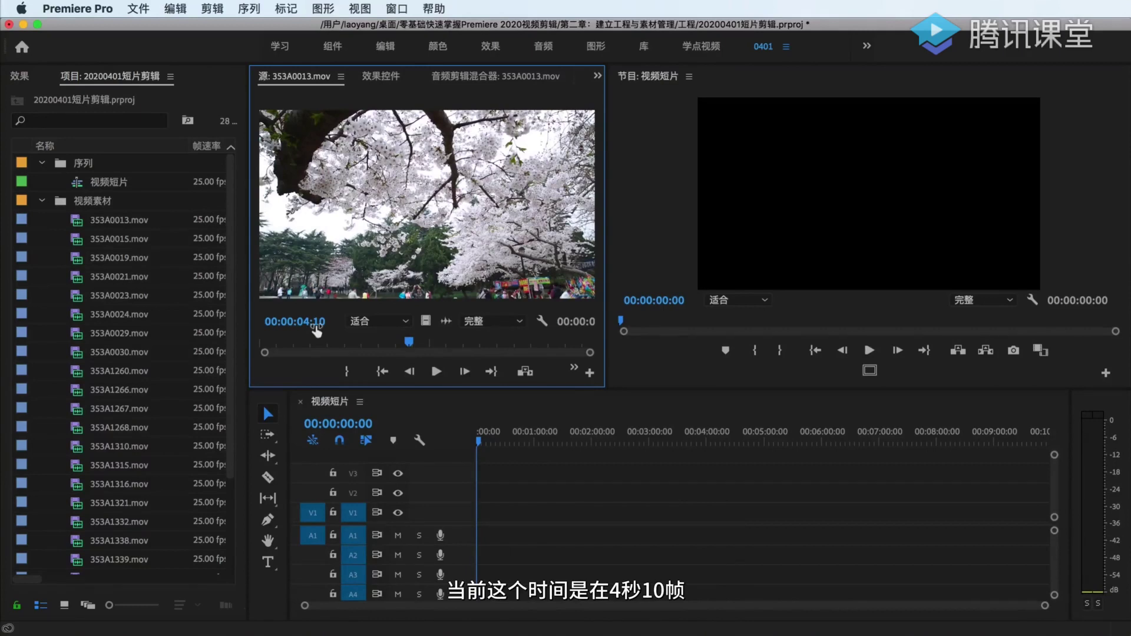
{"action": "left_click_drag", "start_coordinate": [607, 309], "coordinate": [649, 312]}
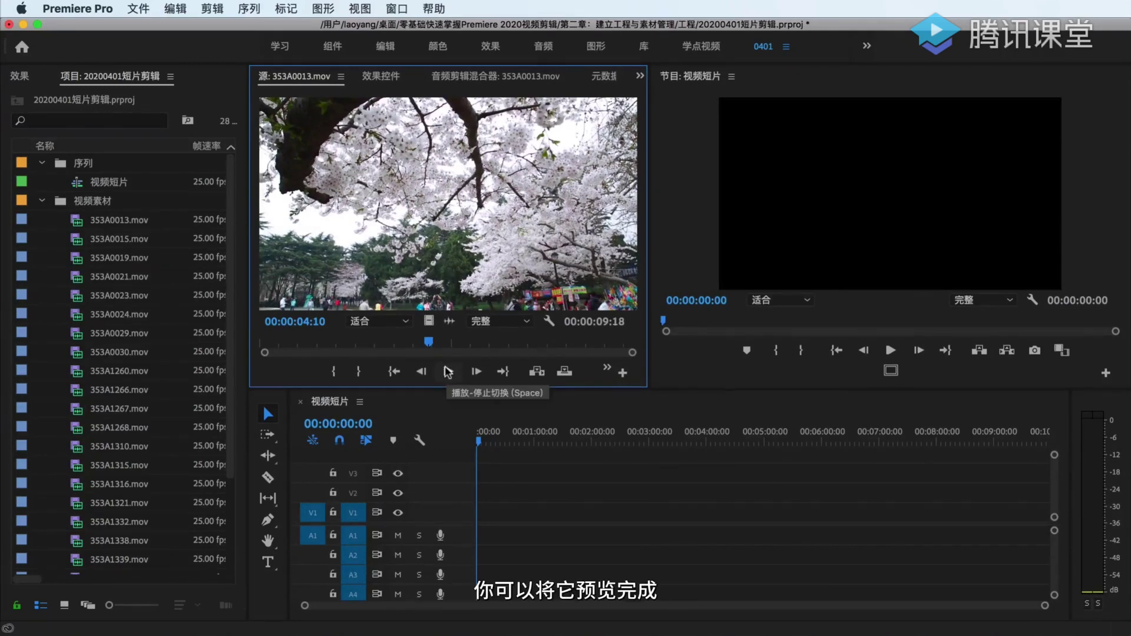
{"action": "left_click", "coordinate": [447, 371]}
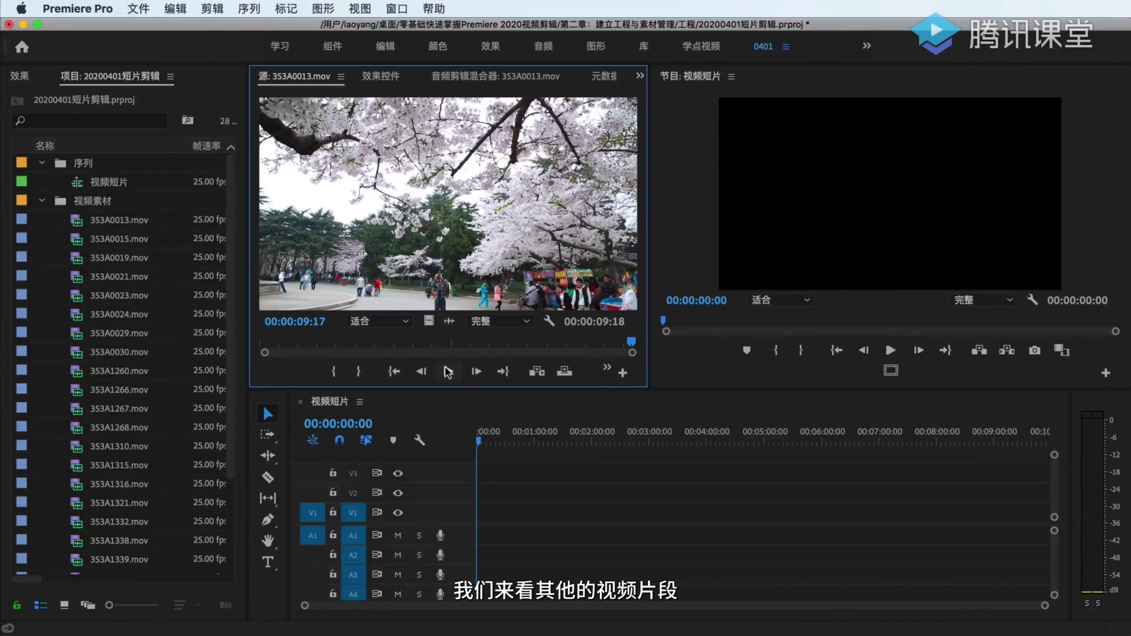
Step: Load 353A0015.mov, 353A0019.mov, then 353A0023.mov into the source monitor in turn
{"action": "left_click", "coordinate": [80, 243]}
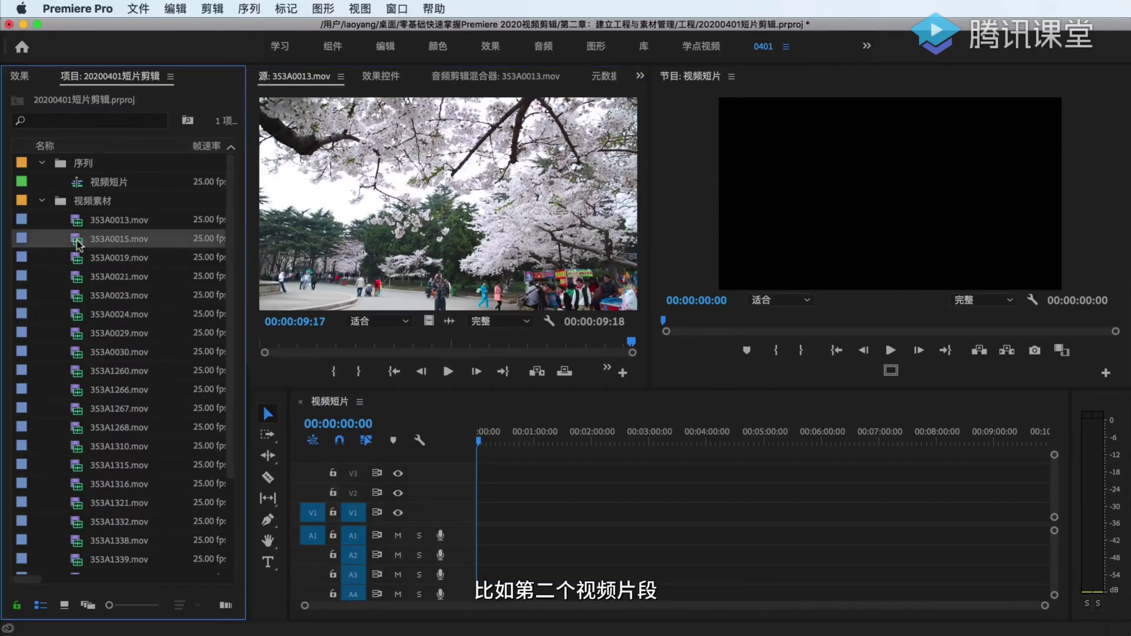
{"action": "double_click", "coordinate": [80, 244]}
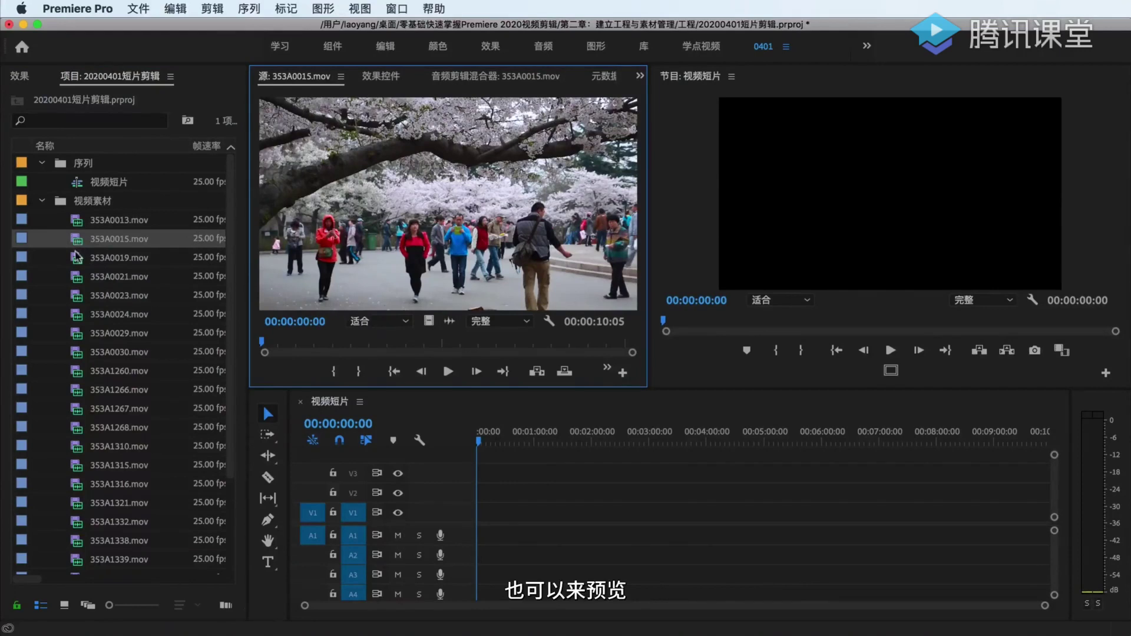
{"action": "double_click", "coordinate": [79, 260]}
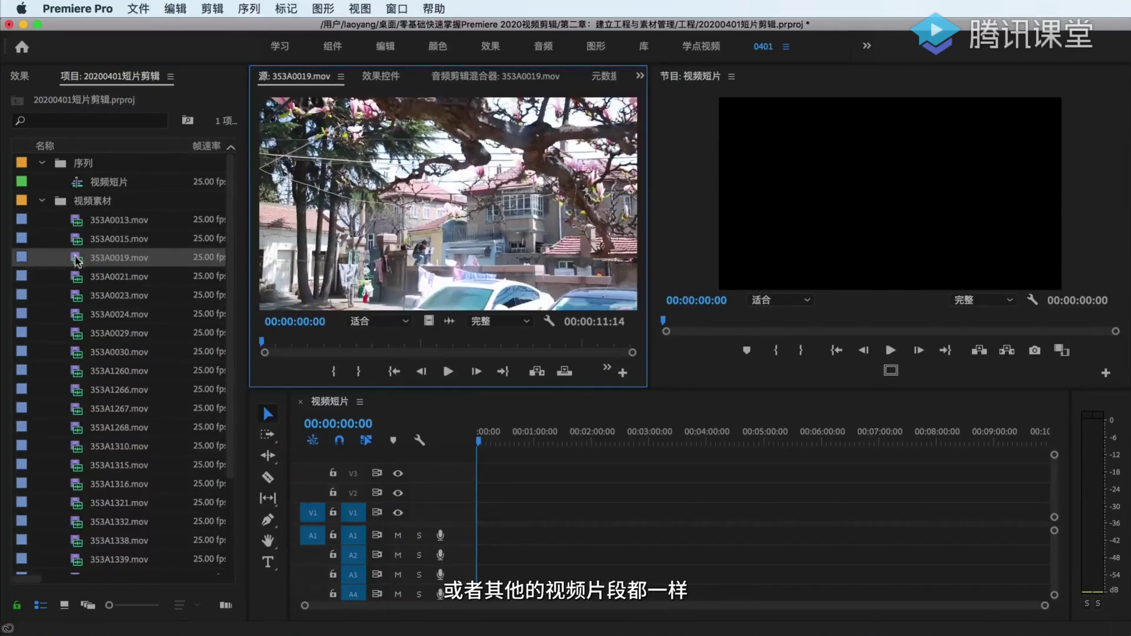
{"action": "double_click", "coordinate": [78, 295]}
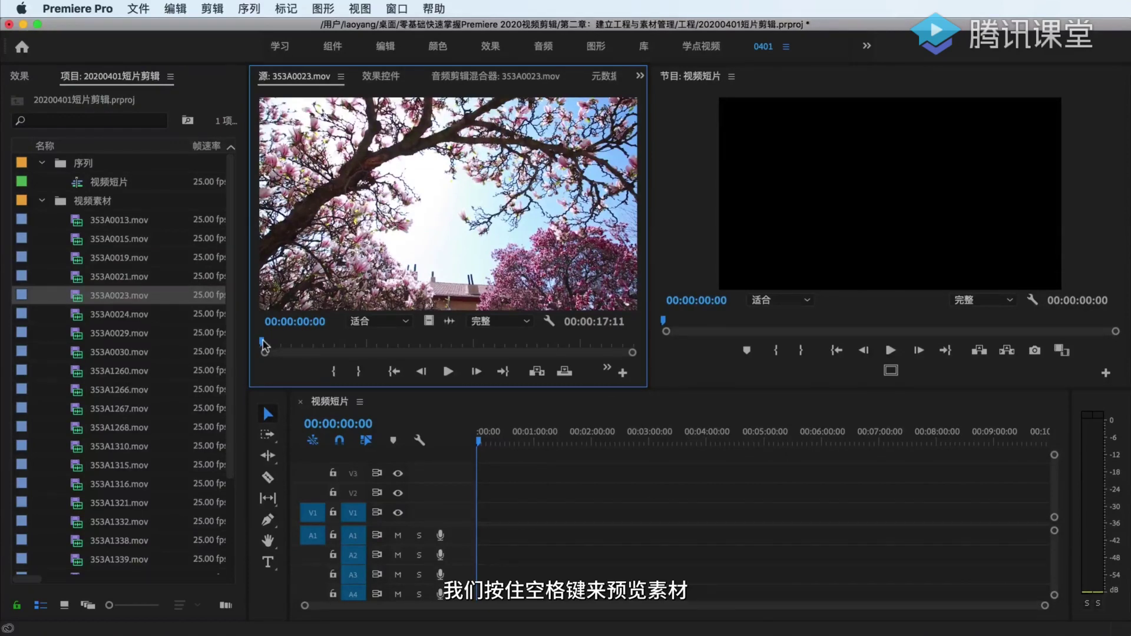
Step: Preview 353A0023.mov at normal and double speed, scrub it to about 12 seconds, then load 353A0024.mov
{"action": "key", "text": "space"}
{"action": "key", "text": "l"}
{"action": "key", "text": "k"}
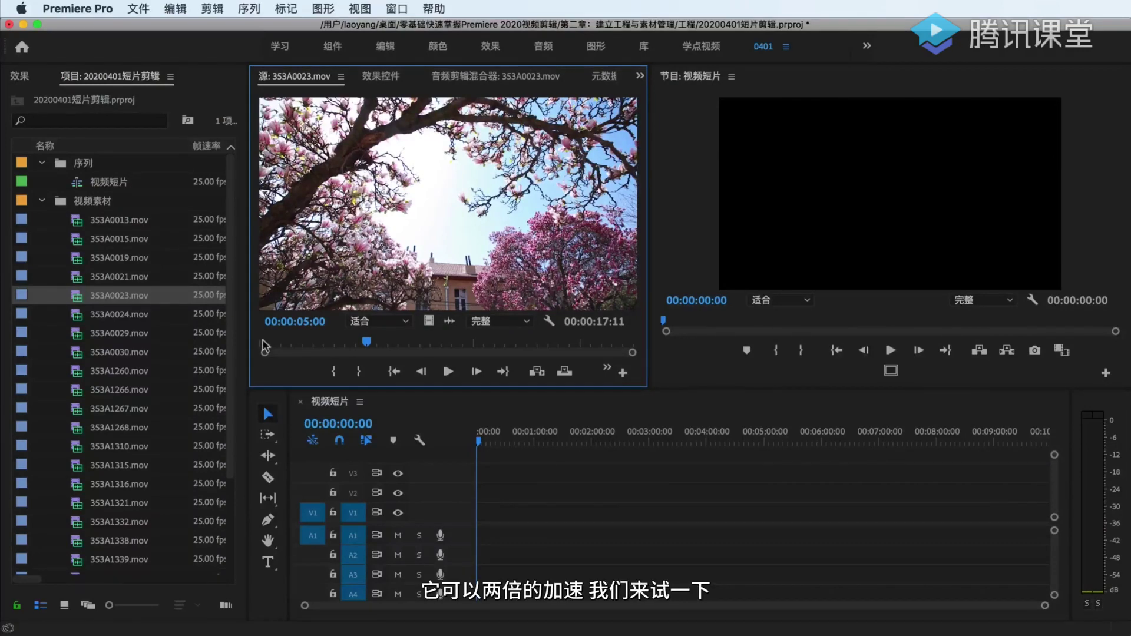
{"action": "key", "text": "l"}
{"action": "key", "text": "l"}
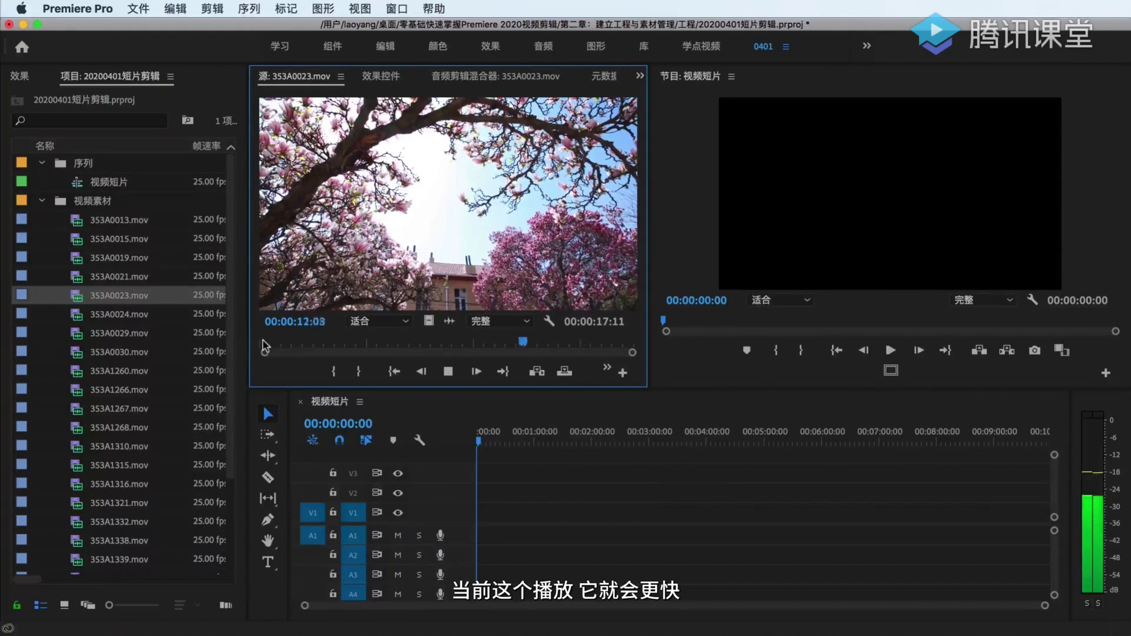
{"action": "key", "text": "k"}
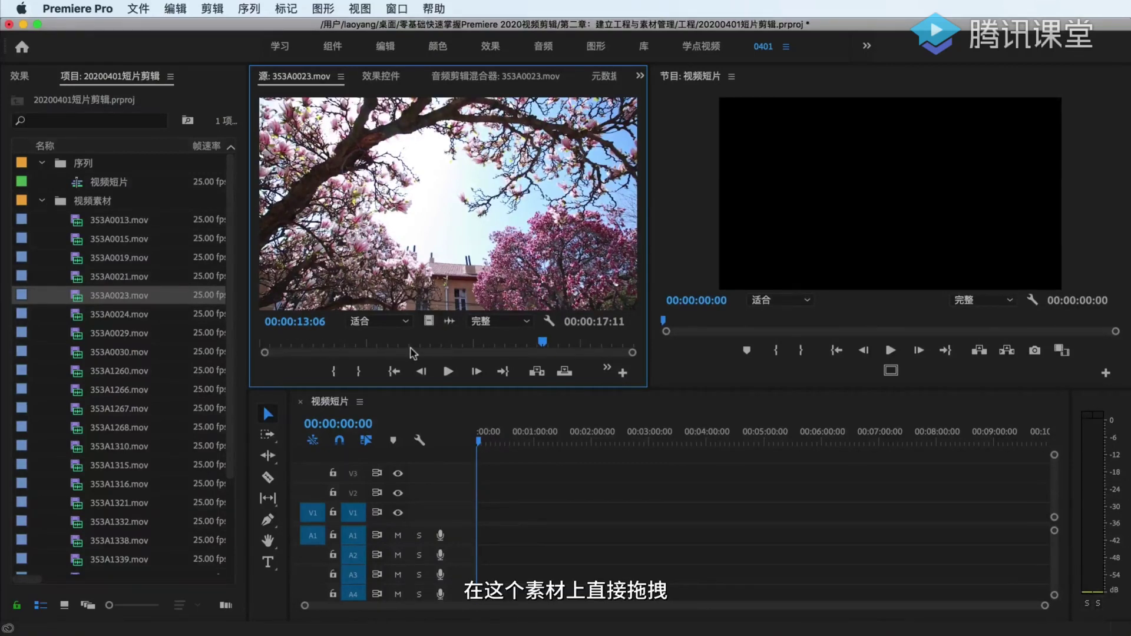
{"action": "left_click", "coordinate": [296, 344]}
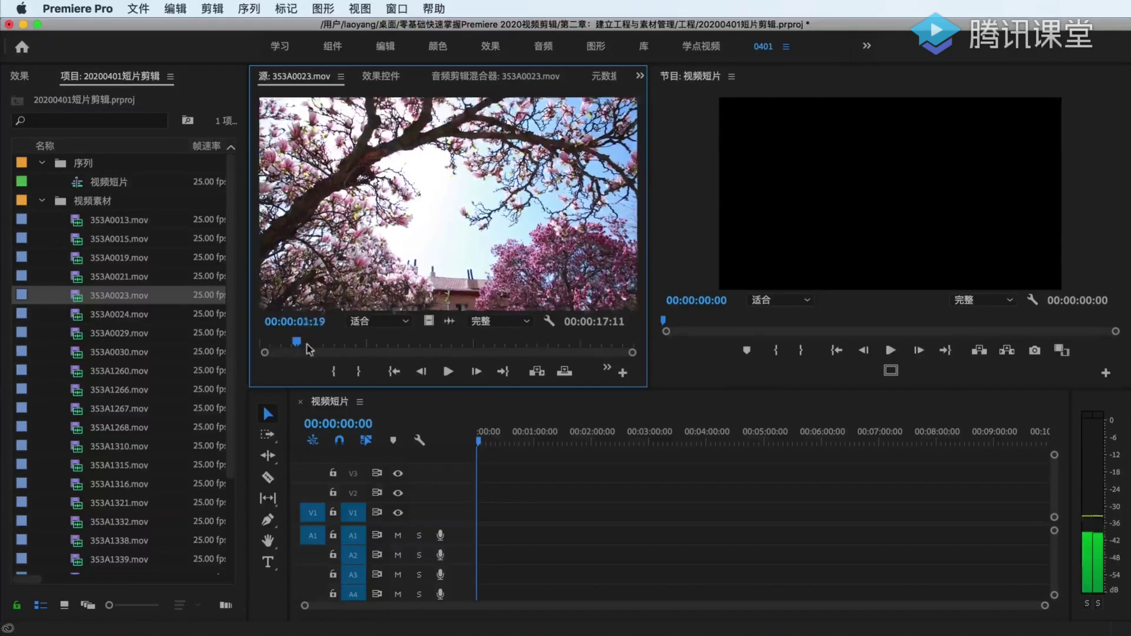
{"action": "left_click_drag", "start_coordinate": [307, 348], "coordinate": [523, 355]}
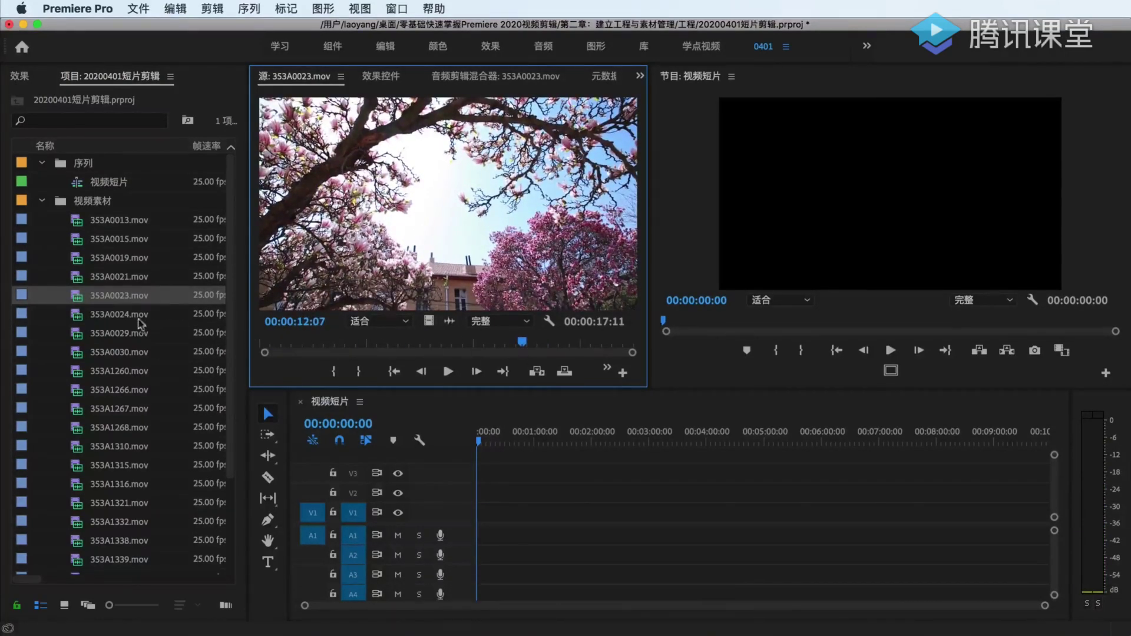
{"action": "double_click", "coordinate": [76, 316]}
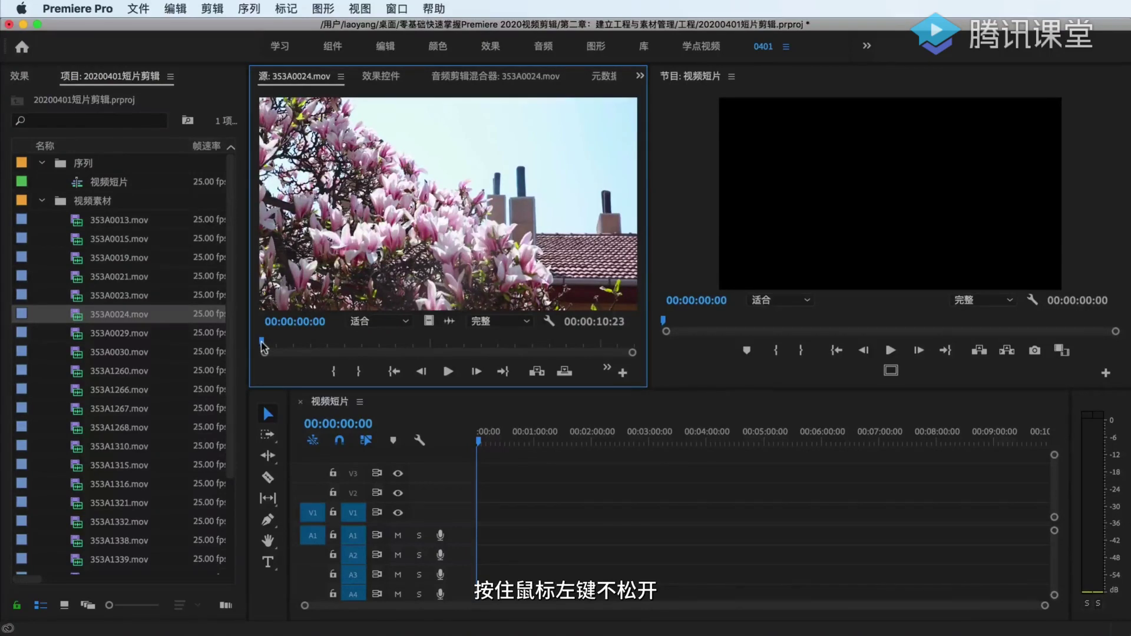
Step: Scrub 353A0024.mov to its last frame, then return it to 00:00:00:00
{"action": "left_click_drag", "start_coordinate": [263, 347], "coordinate": [640, 354]}
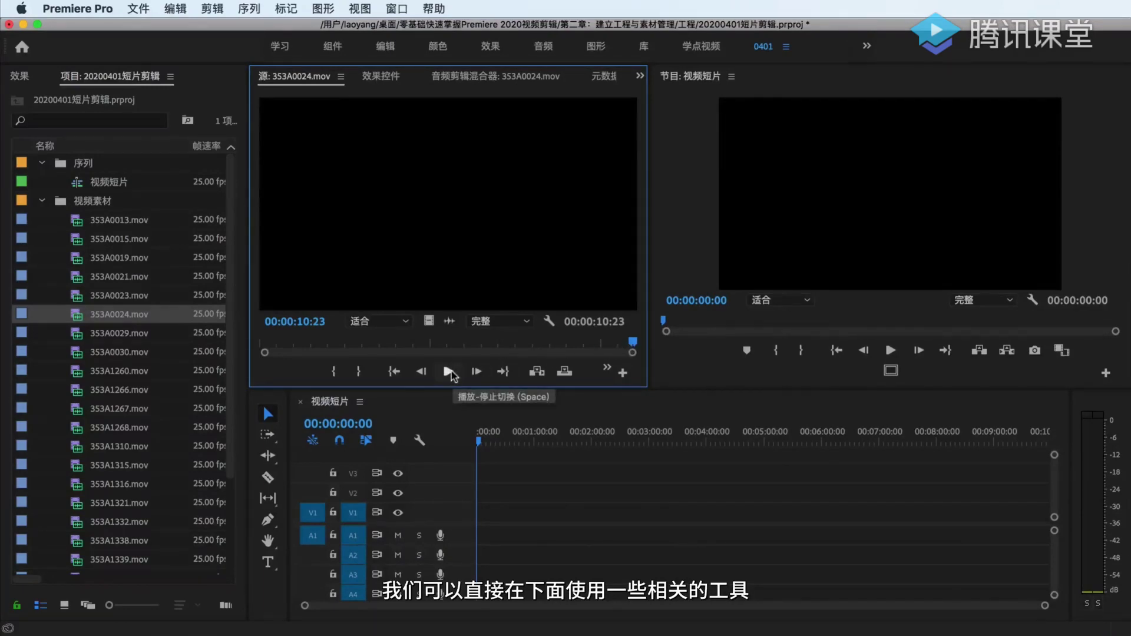
{"action": "left_click", "coordinate": [395, 373]}
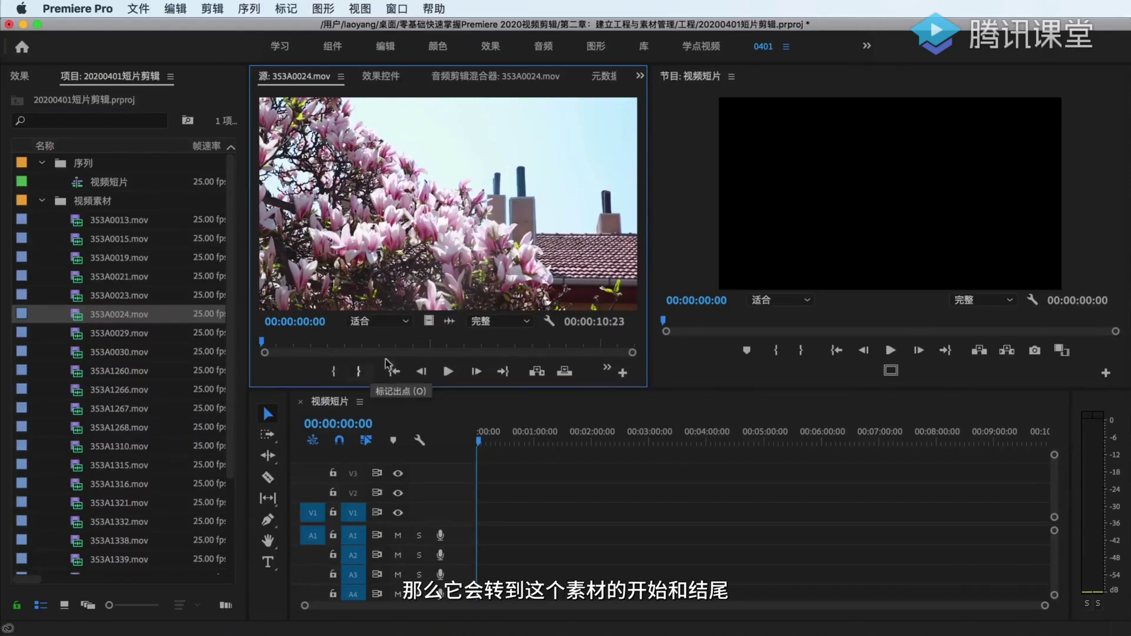
Step: Load 353A0029.mov, then 353A1260.mov, and check 353A1260's last and first frames
{"action": "double_click", "coordinate": [77, 338]}
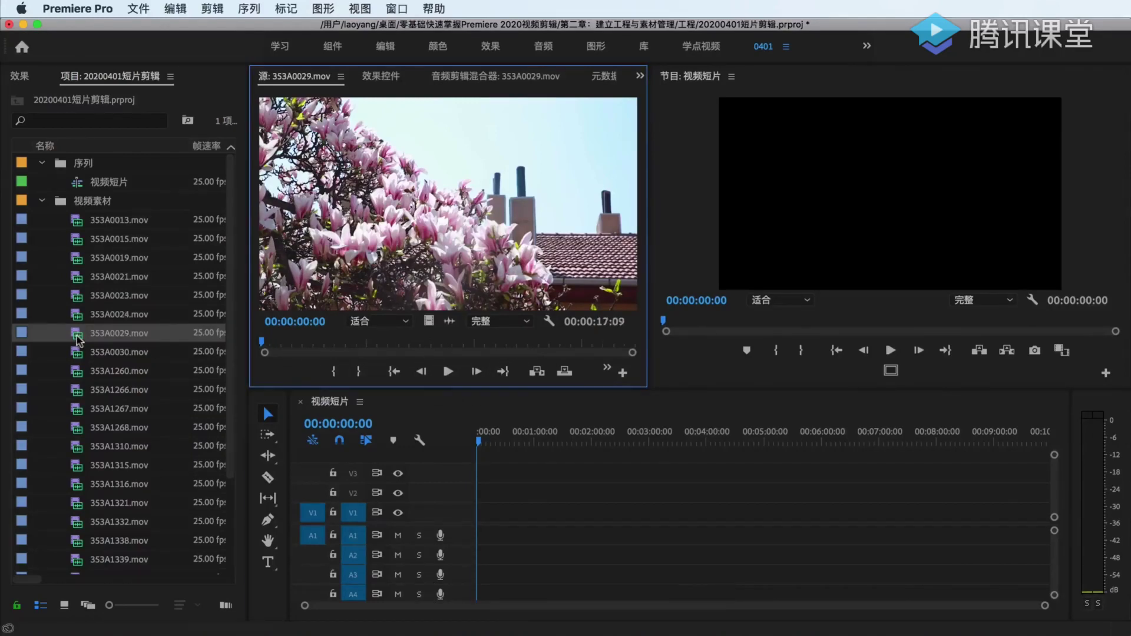
{"action": "double_click", "coordinate": [77, 375]}
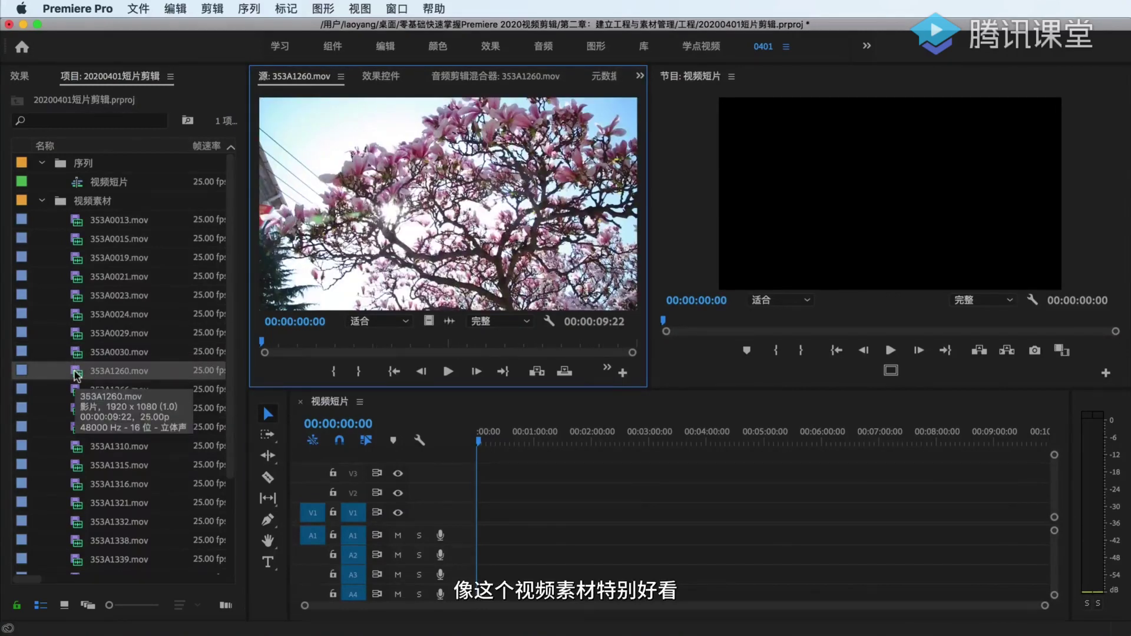
{"action": "left_click", "coordinate": [501, 372]}
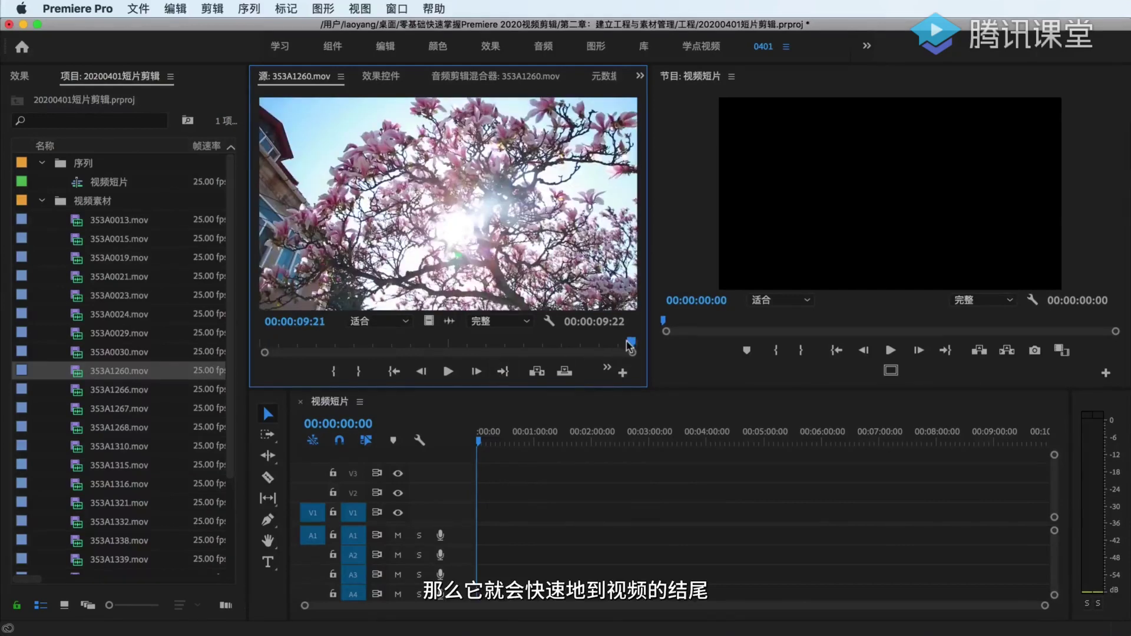
{"action": "left_click", "coordinate": [394, 372]}
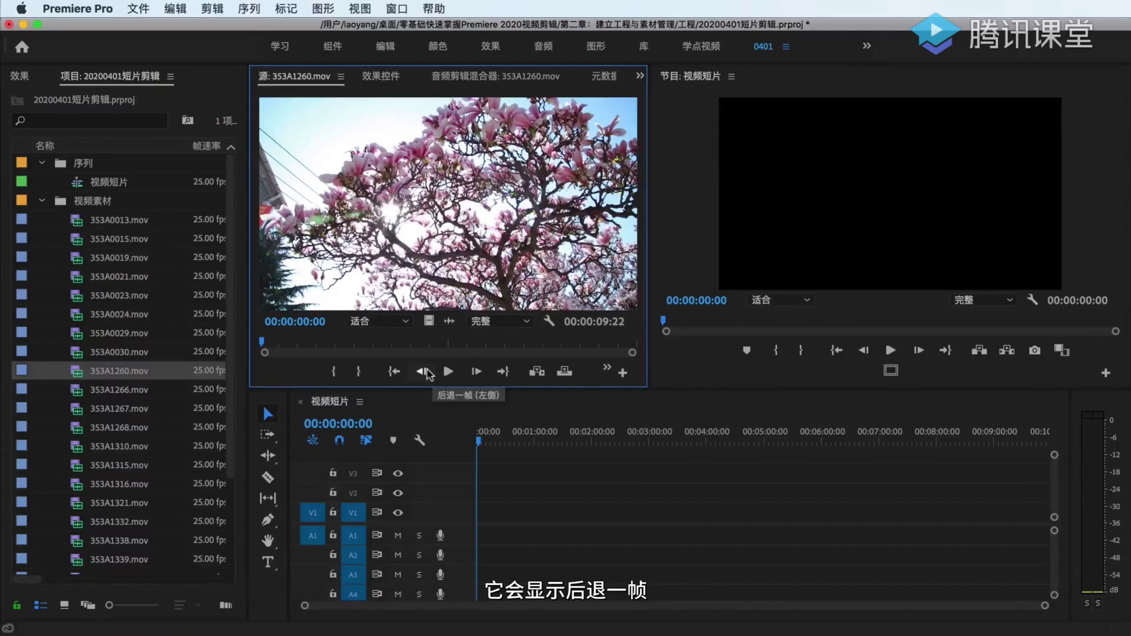
Step: Step 353A1260.mov forward five frames, return to its first frame, and play it
{"action": "left_click", "coordinate": [471, 371]}
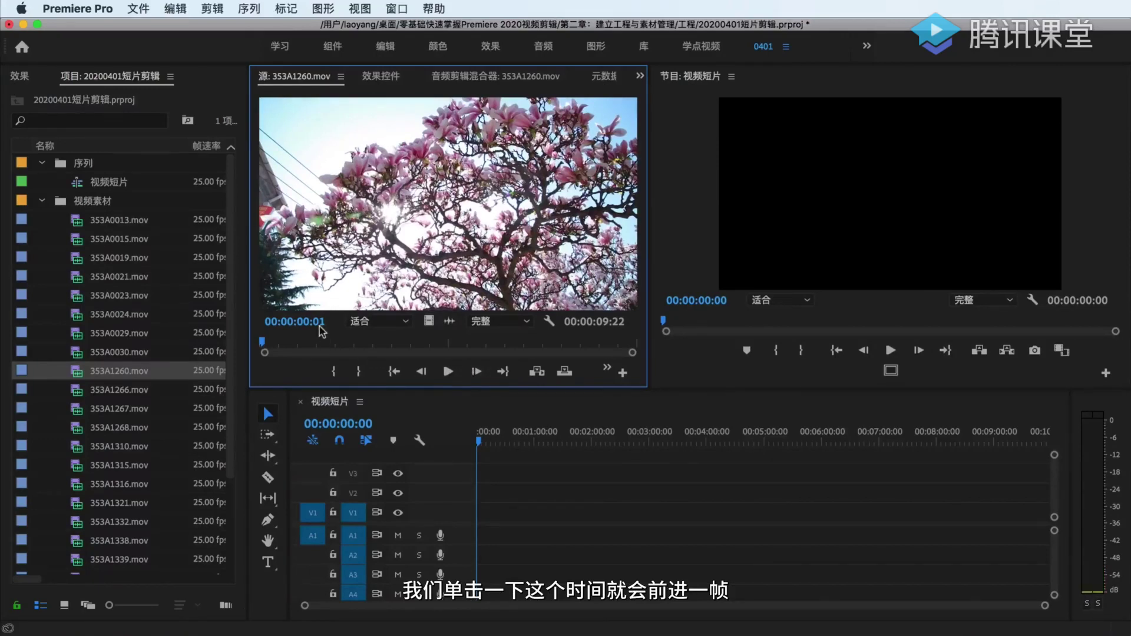
{"action": "left_click", "coordinate": [476, 372]}
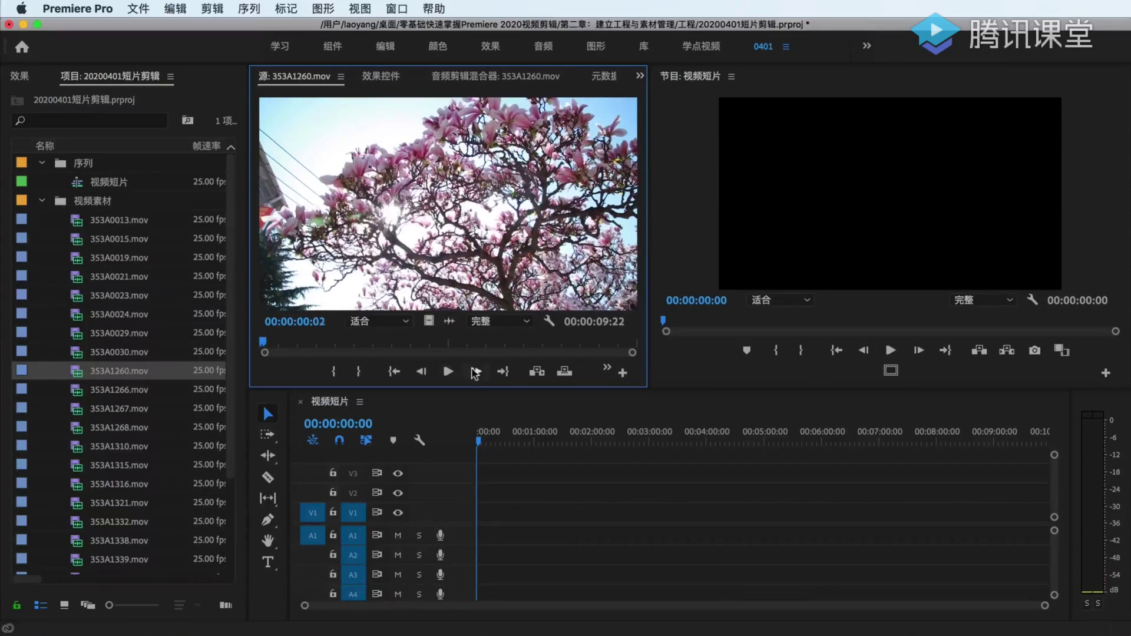
{"action": "left_click", "coordinate": [475, 373]}
{"action": "left_click", "coordinate": [475, 372]}
{"action": "left_click", "coordinate": [475, 372]}
{"action": "left_click", "coordinate": [476, 372]}
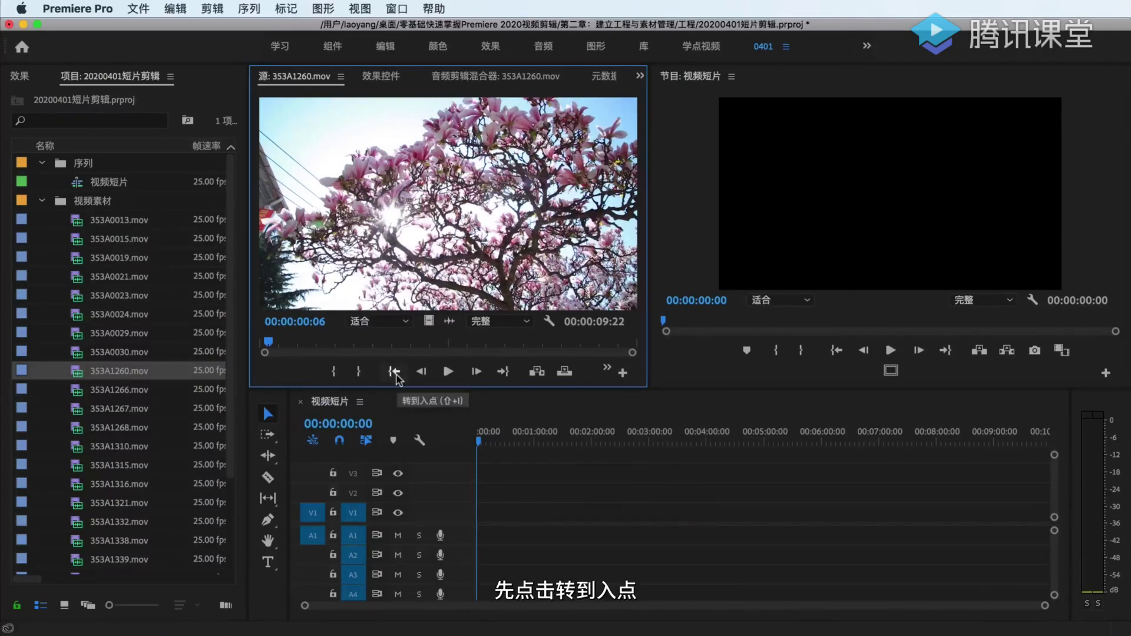
{"action": "left_click", "coordinate": [395, 372]}
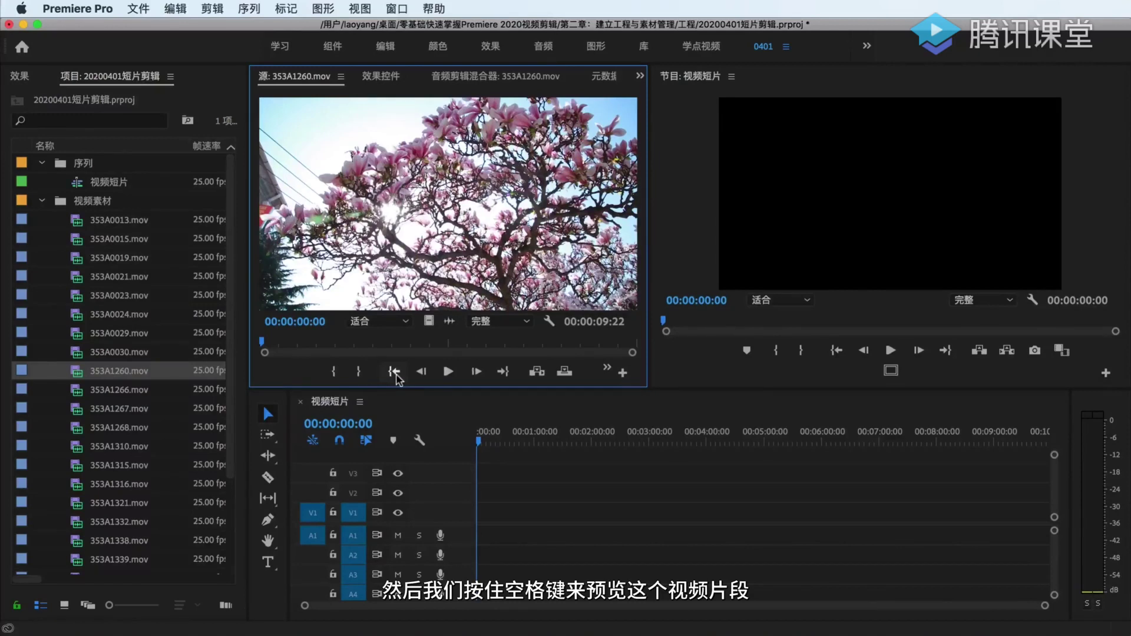
{"action": "key", "text": "space"}
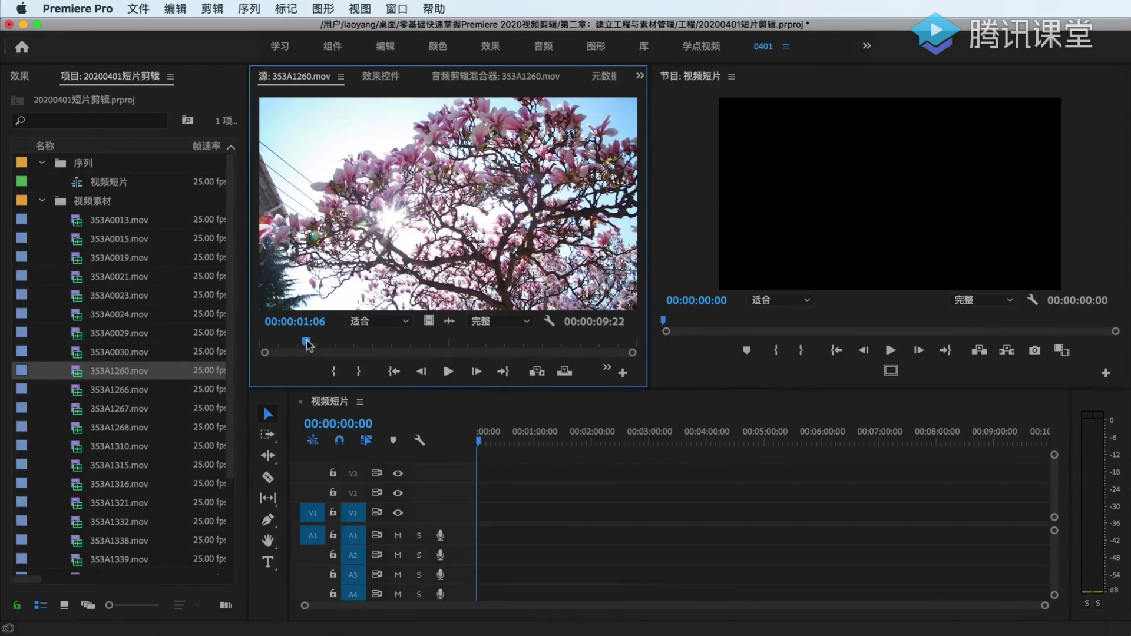
Step: Mark In at 00:00:01:00 and Out at 00:00:04:11 on 353A1260, then check both points
{"action": "left_click_drag", "start_coordinate": [306, 341], "coordinate": [298, 340]}
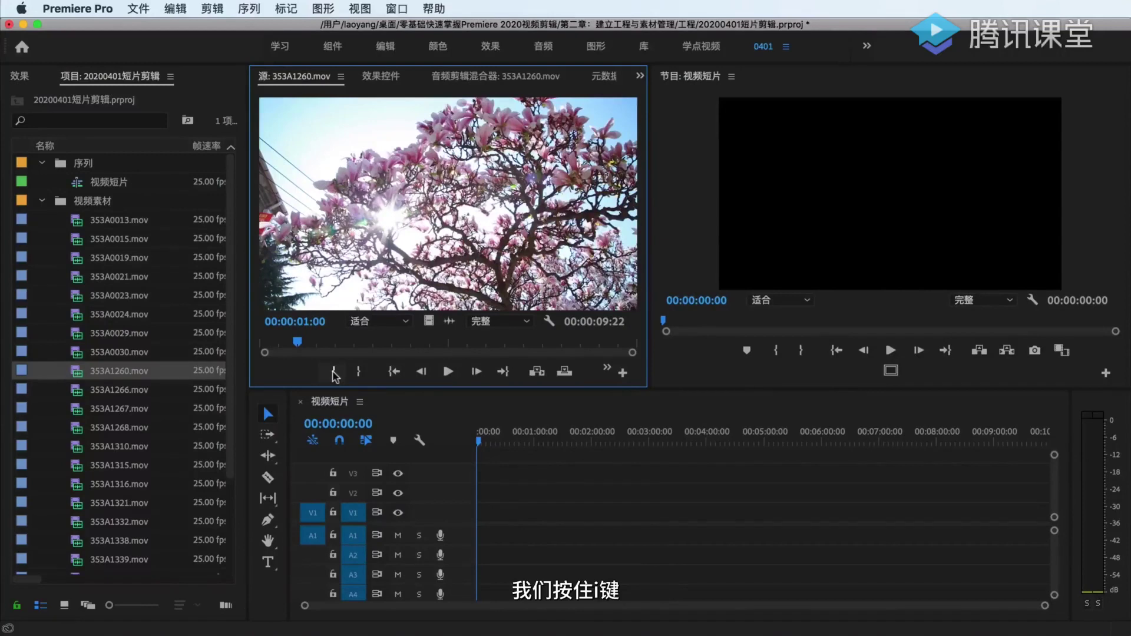
{"action": "key", "text": "i"}
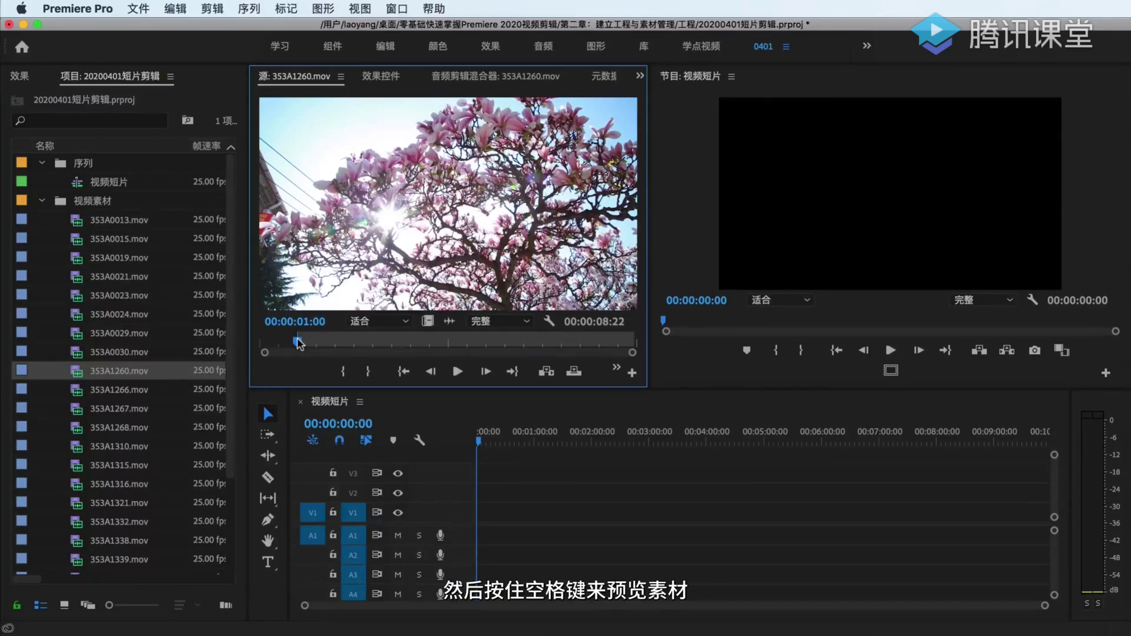
{"action": "key", "text": "space"}
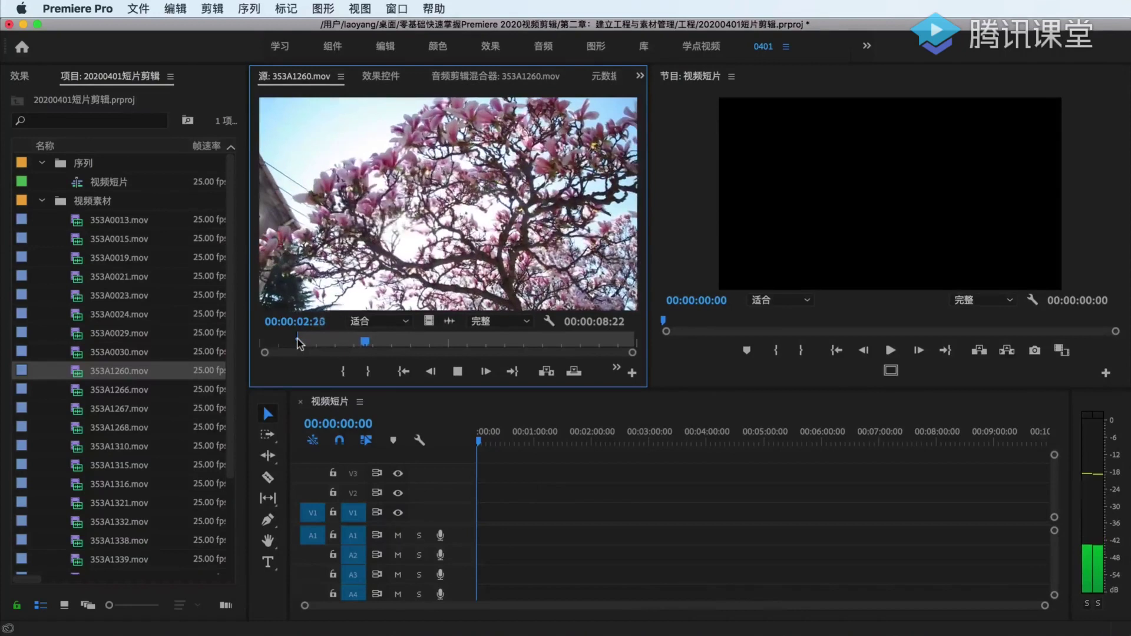
{"action": "key", "text": "space"}
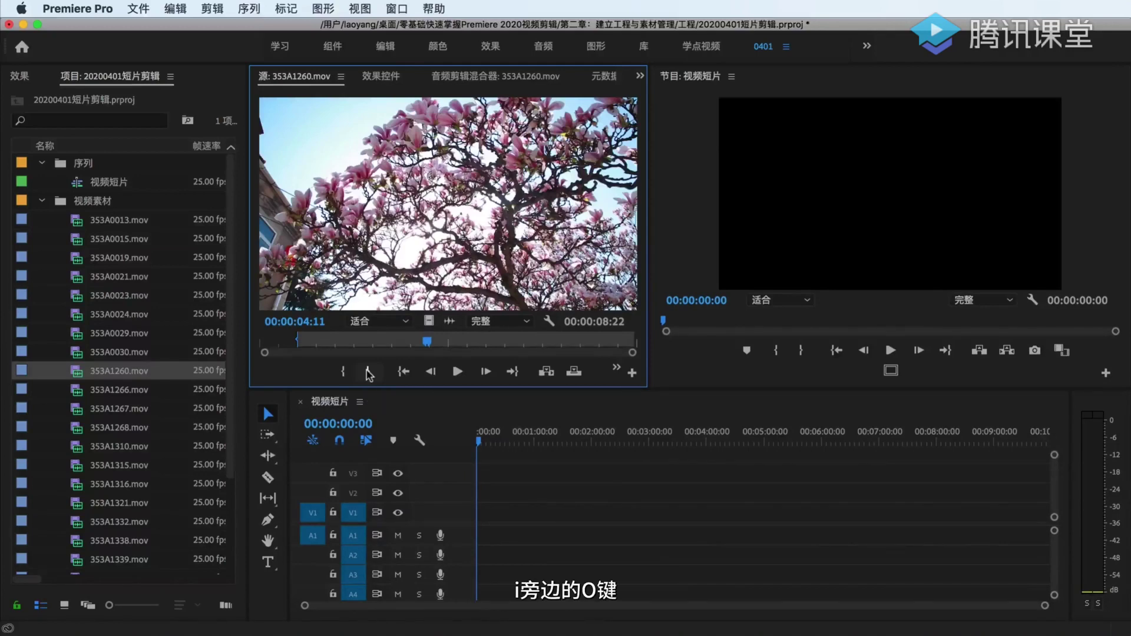
{"action": "key", "text": "o"}
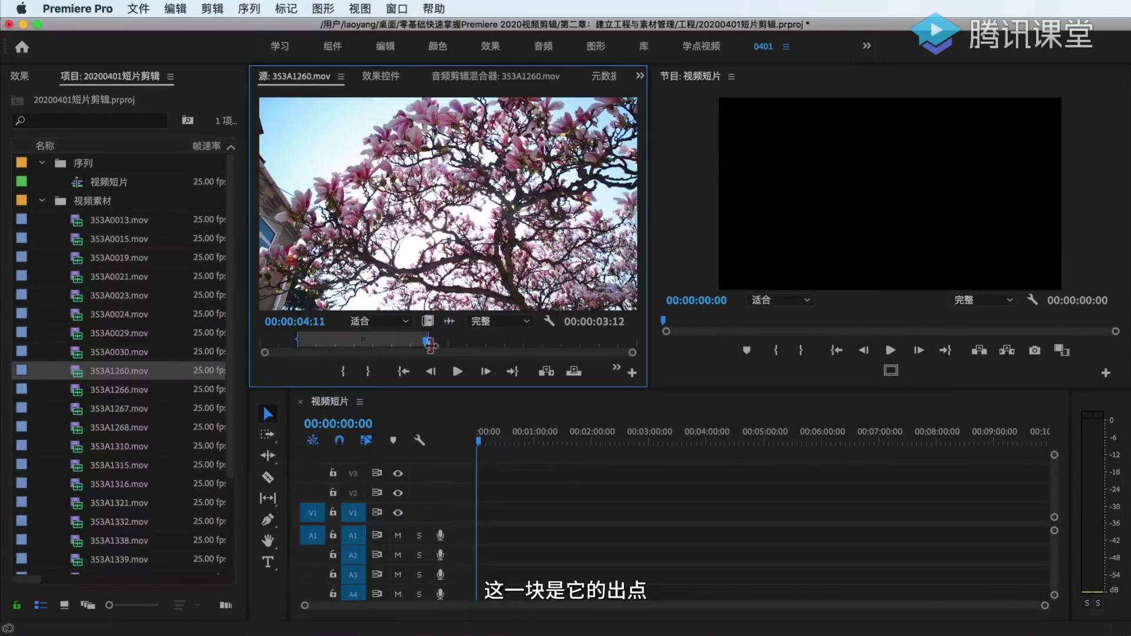
{"action": "left_click", "coordinate": [405, 371]}
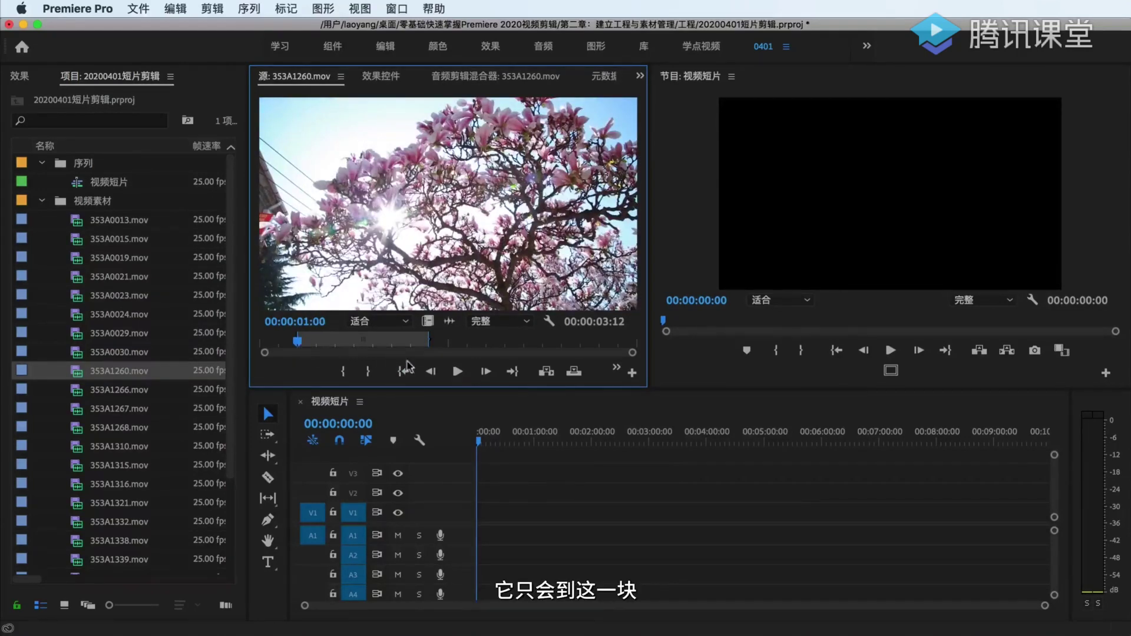
{"action": "left_click", "coordinate": [511, 371]}
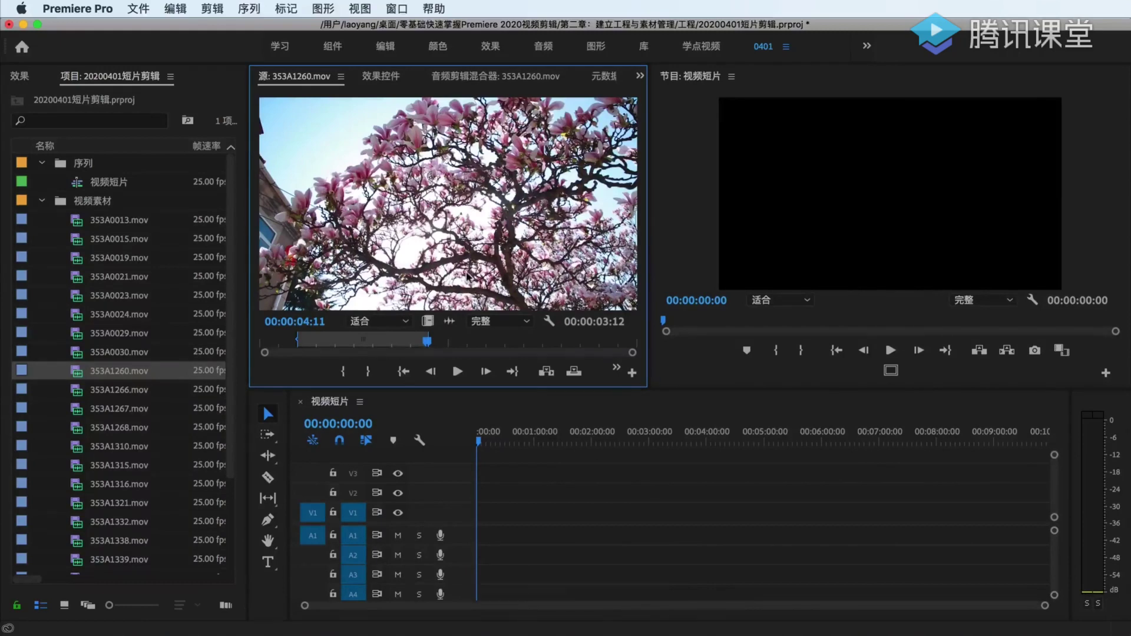
Step: Drag the 00:00:03:12 trimmed range to the start of V1/A1, zoom in twice, and play it
{"action": "left_click_drag", "start_coordinate": [467, 275], "coordinate": [480, 519]}
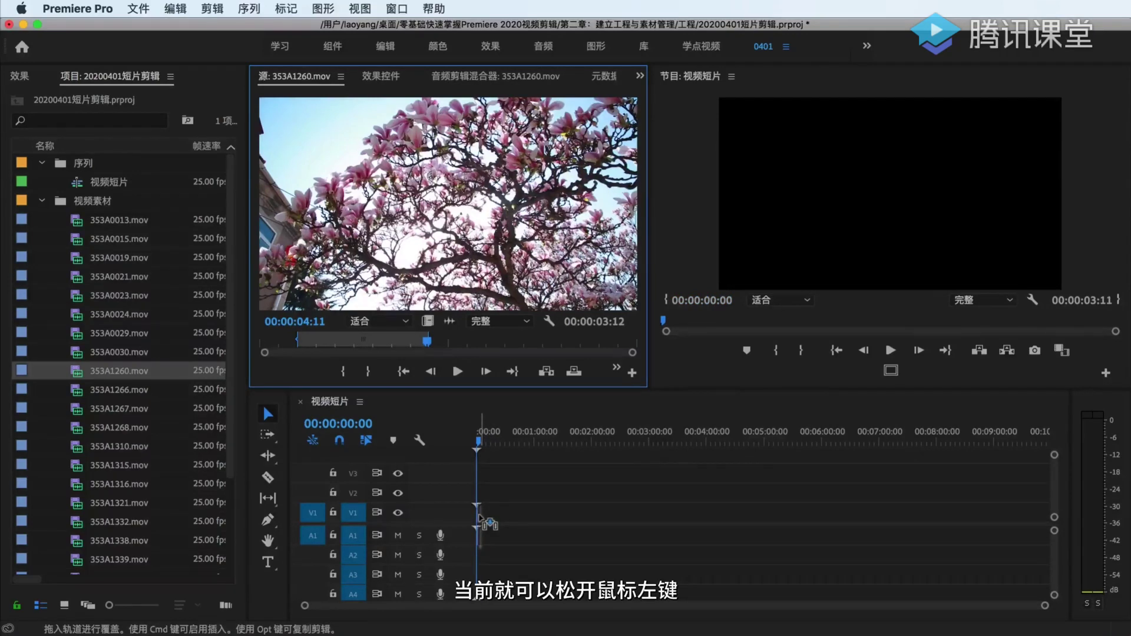
{"action": "left_click_drag", "start_coordinate": [480, 519], "coordinate": [481, 520]}
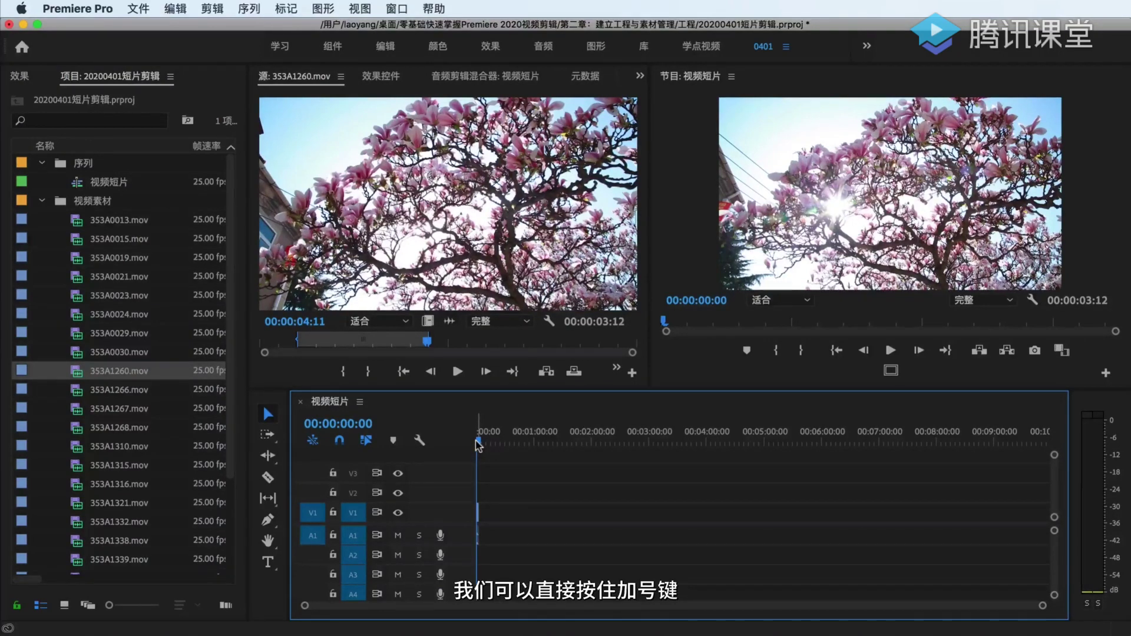
{"action": "key", "text": "equal"}
{"action": "key", "text": "equal"}
{"action": "key", "text": "equal"}
{"action": "key", "text": "equal"}
{"action": "key", "text": "equal"}
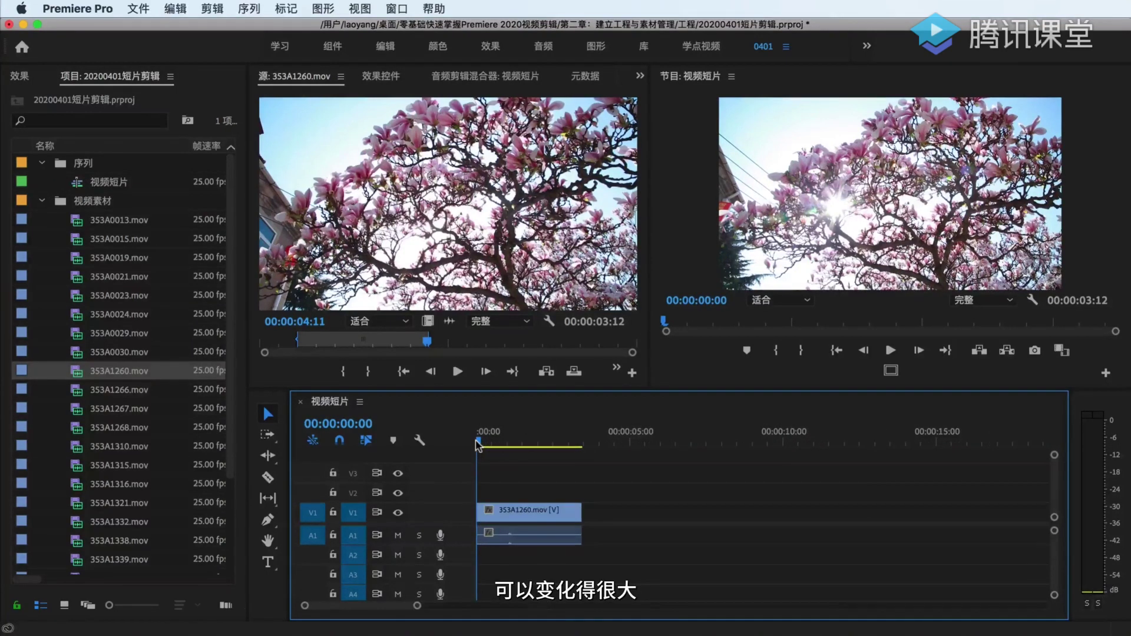
{"action": "key", "text": "equal"}
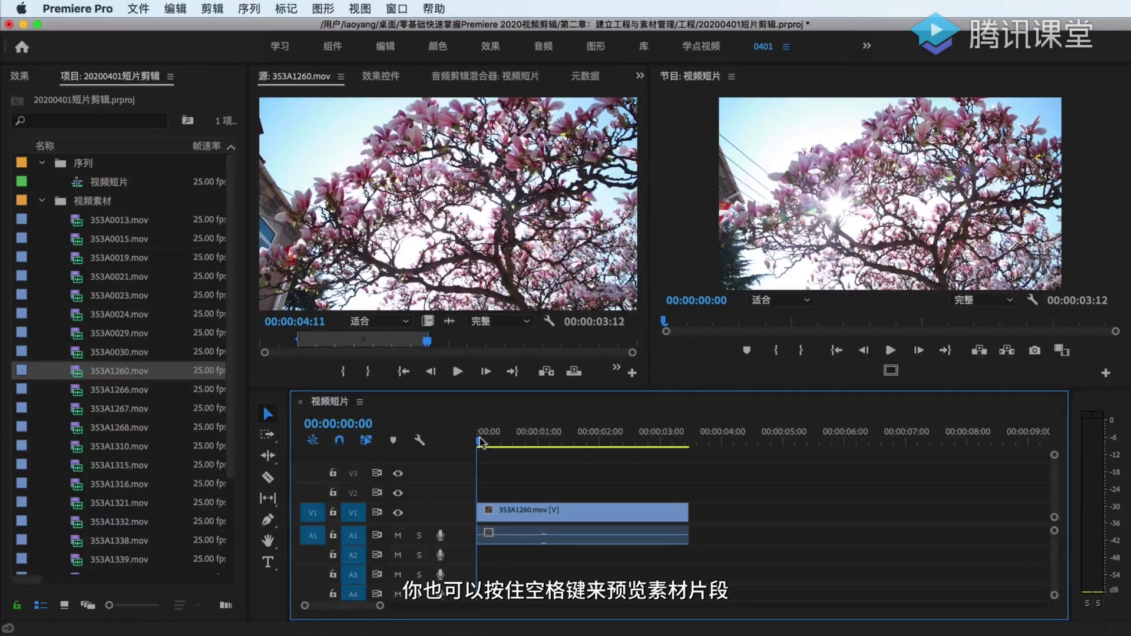
{"action": "key", "text": "space"}
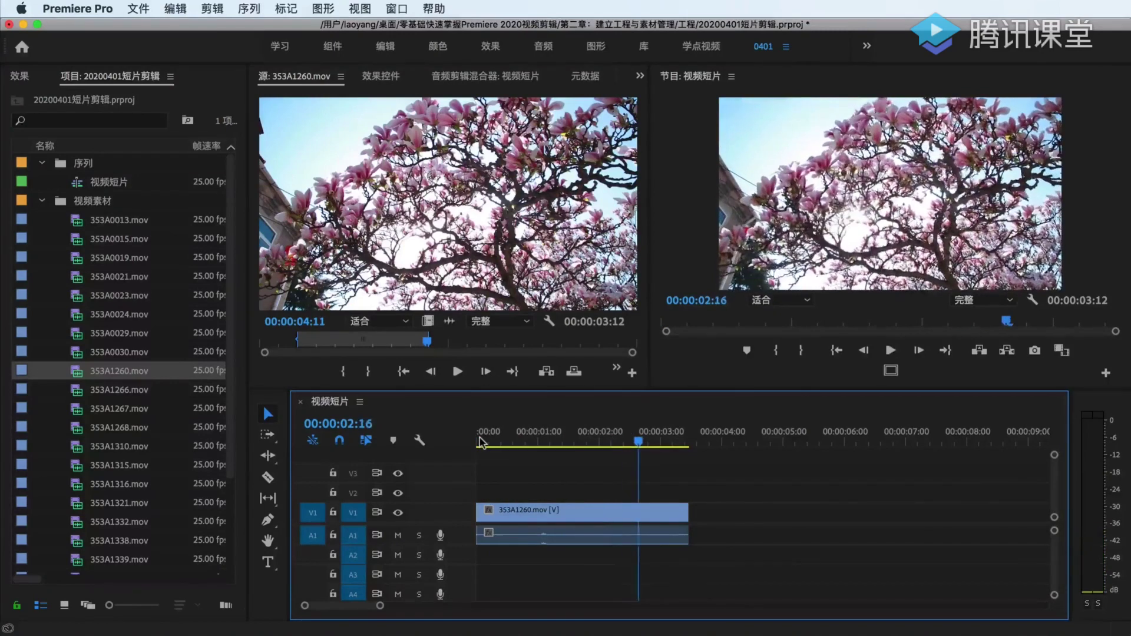
{"action": "left_click", "coordinate": [548, 536]}
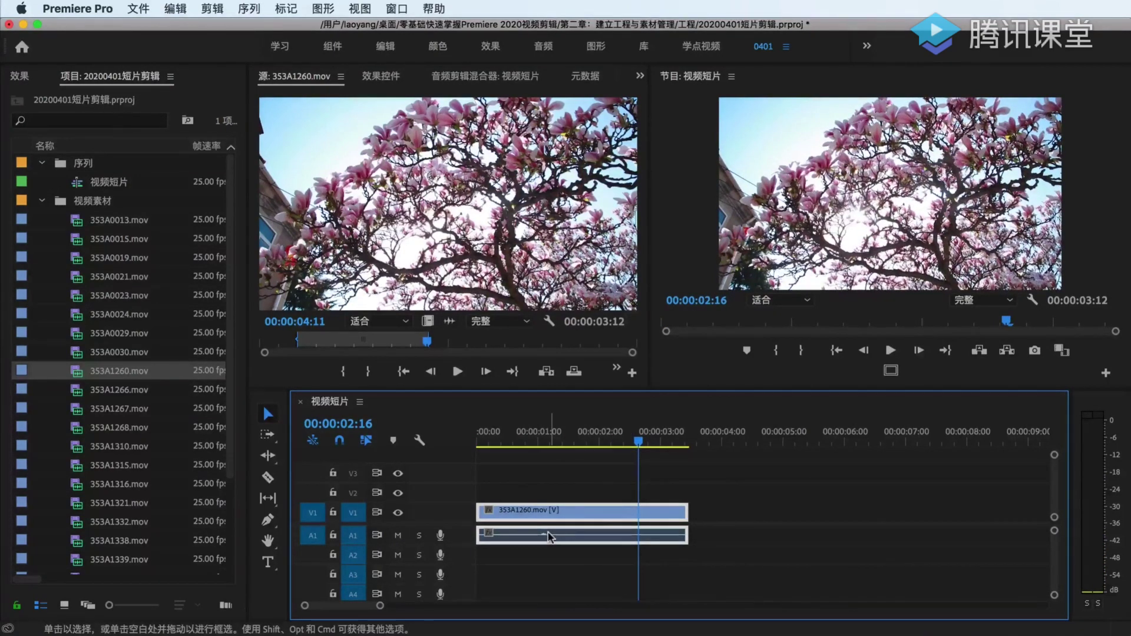
Step: Open the 00:00:15:22 magnolia-branch clip 353A1266.mov in the source monitor
{"action": "left_click", "coordinate": [77, 391]}
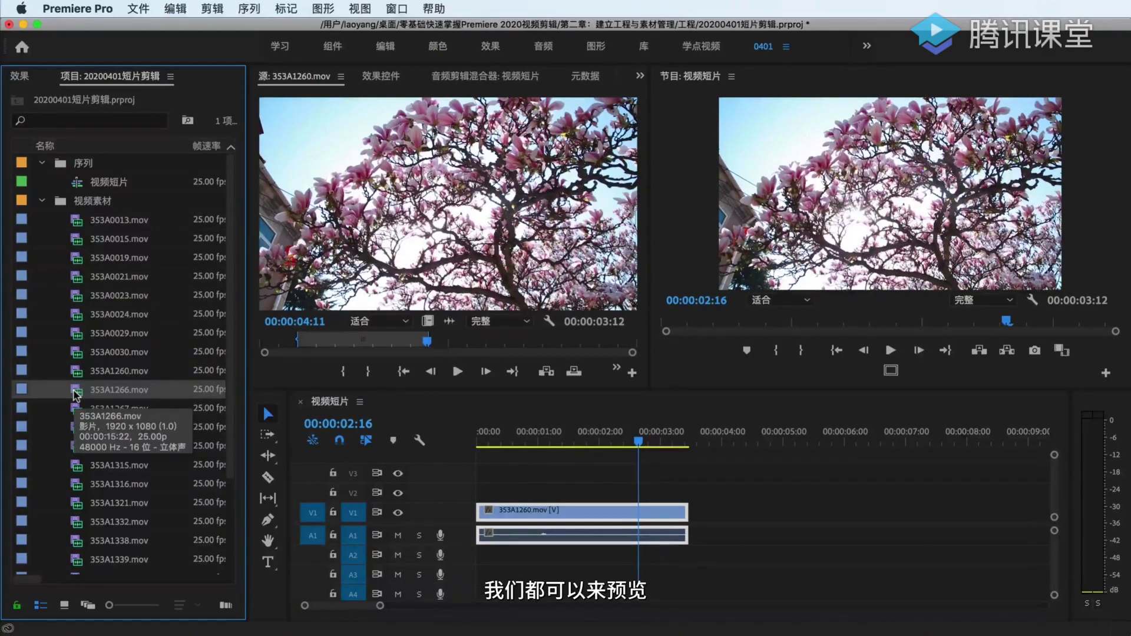
{"action": "double_click", "coordinate": [77, 390]}
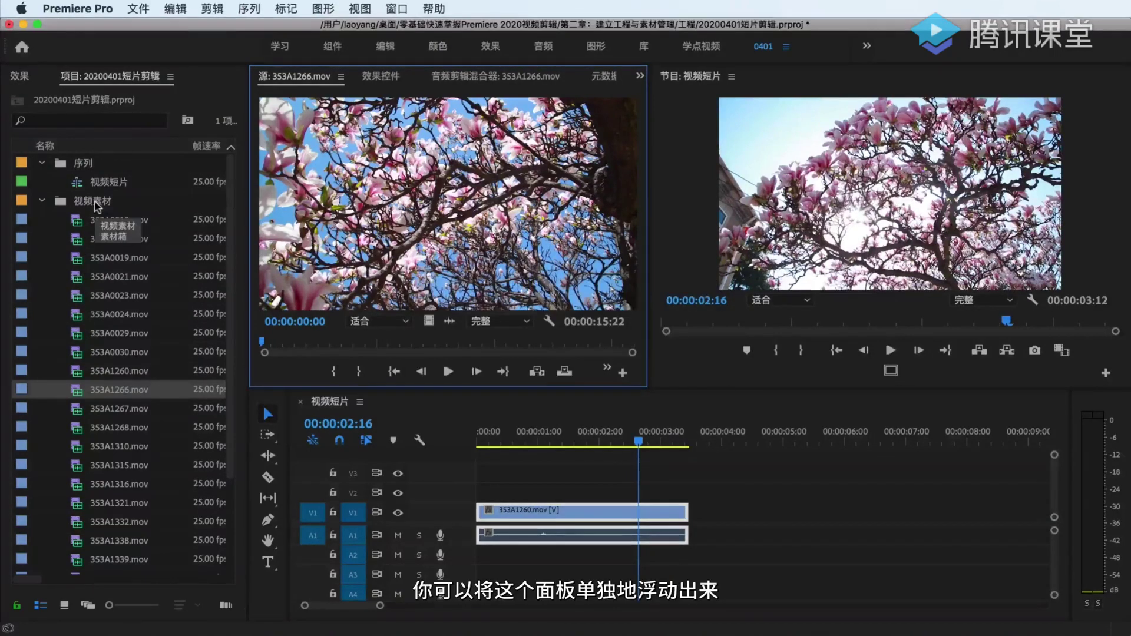
Step: Open 视频素材 as a floating bin, then move and widen it to reveal timing columns
{"action": "left_click", "coordinate": [82, 203]}
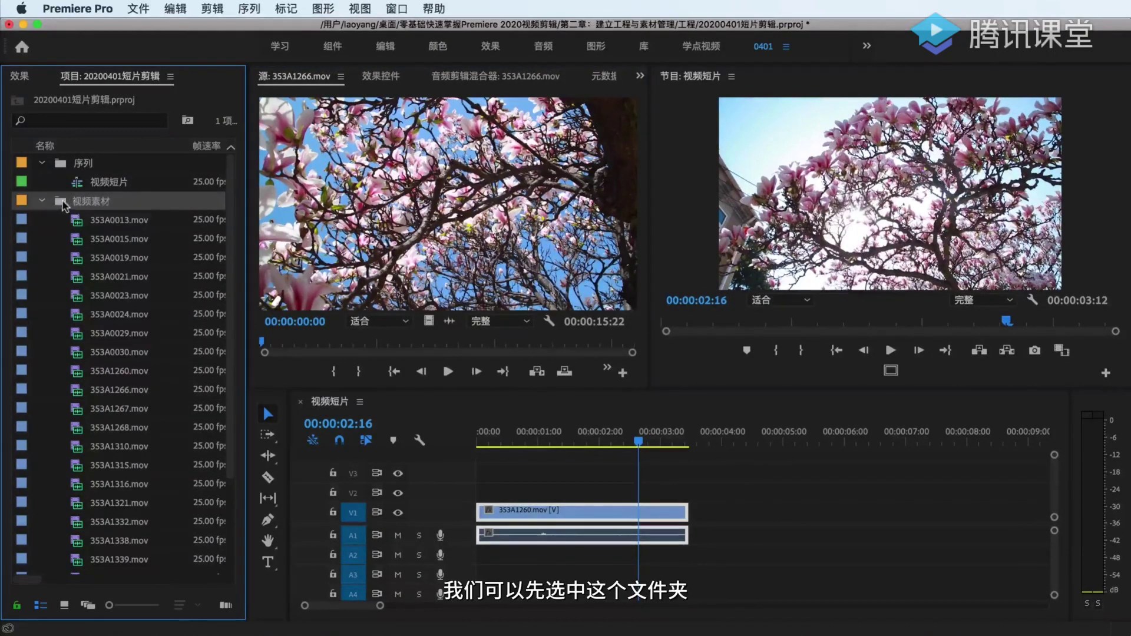
{"action": "double_click", "coordinate": [64, 202]}
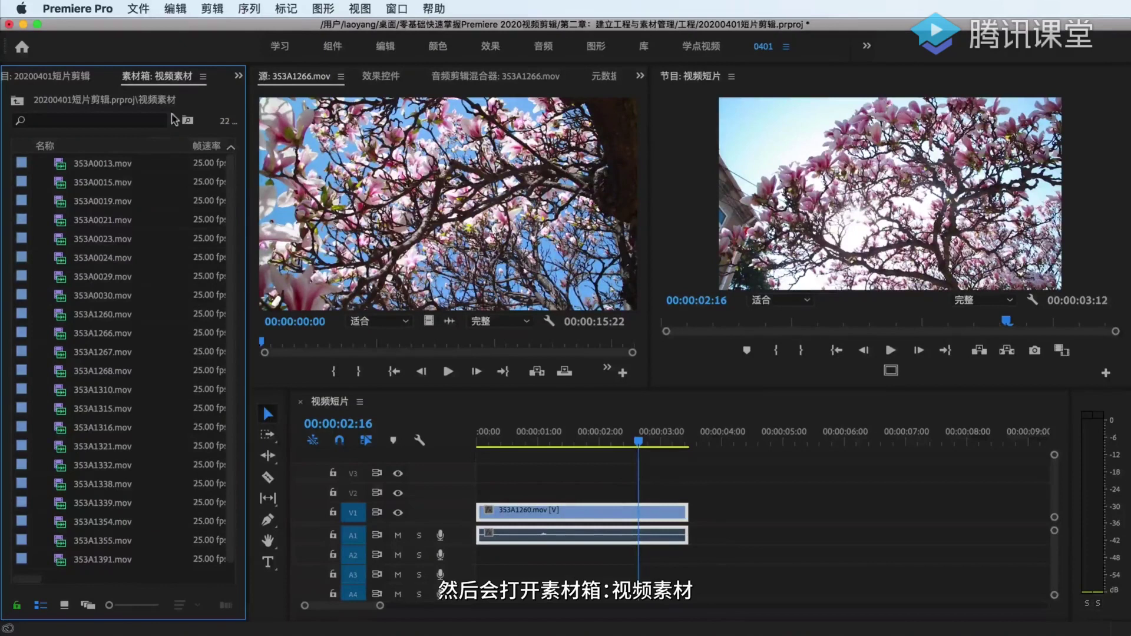
{"action": "left_click", "coordinate": [203, 77]}
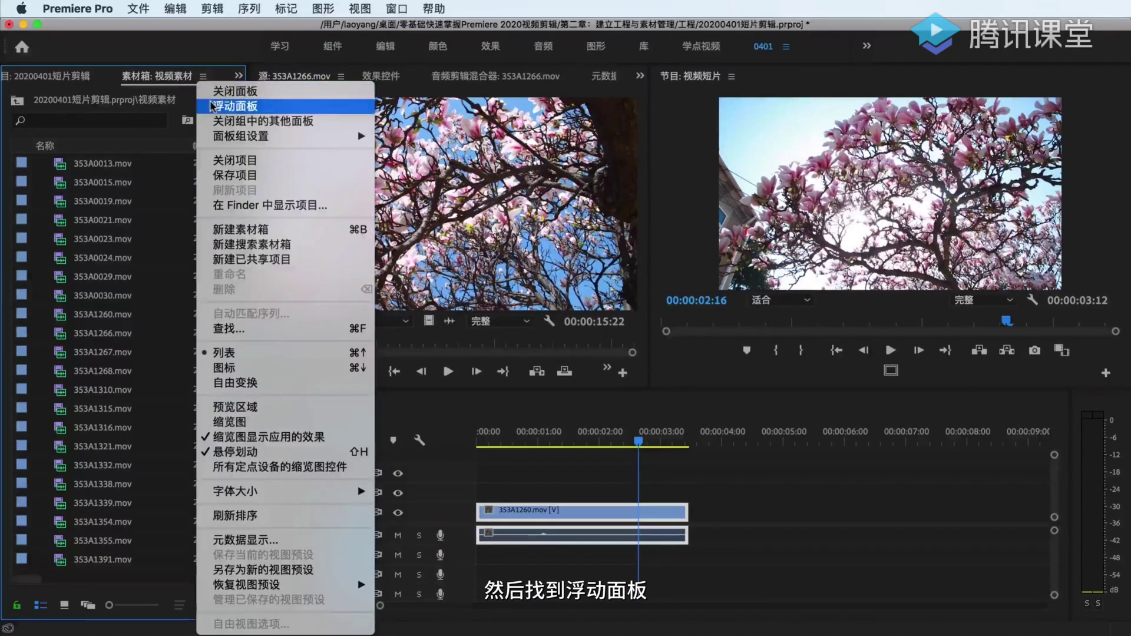
{"action": "left_click", "coordinate": [213, 106]}
{"action": "left_click_drag", "start_coordinate": [178, 60], "coordinate": [431, 38]}
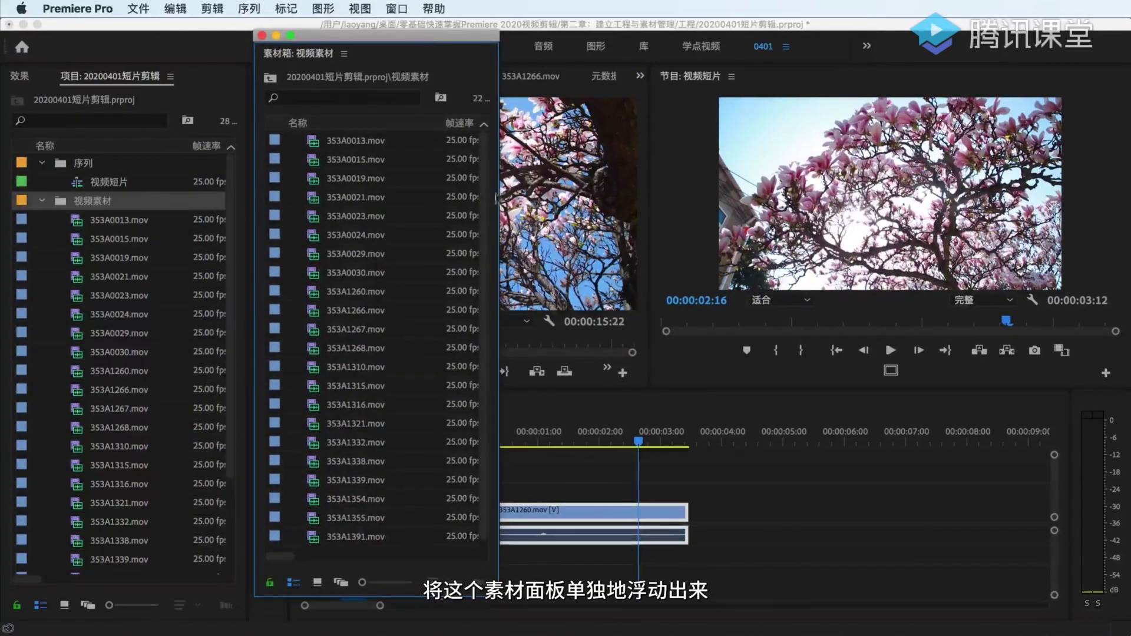
{"action": "left_click_drag", "start_coordinate": [499, 412], "coordinate": [923, 412]}
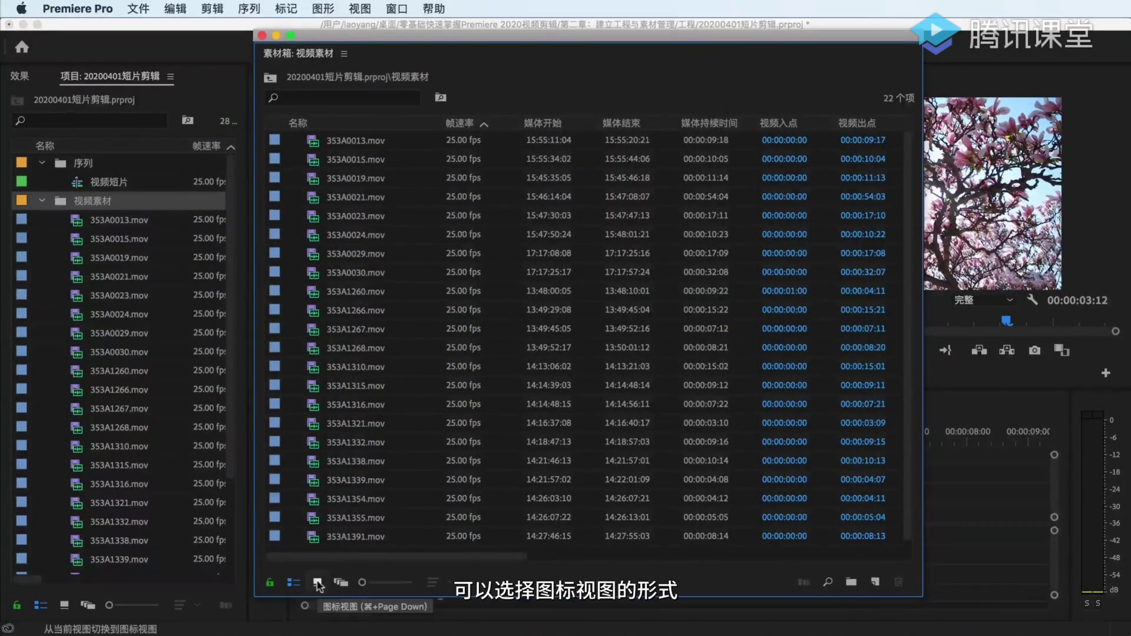
Step: Switch the 视频素材 bin to Icon View, shrink it to the lower right, and select 353A1267
{"action": "left_click", "coordinate": [318, 583]}
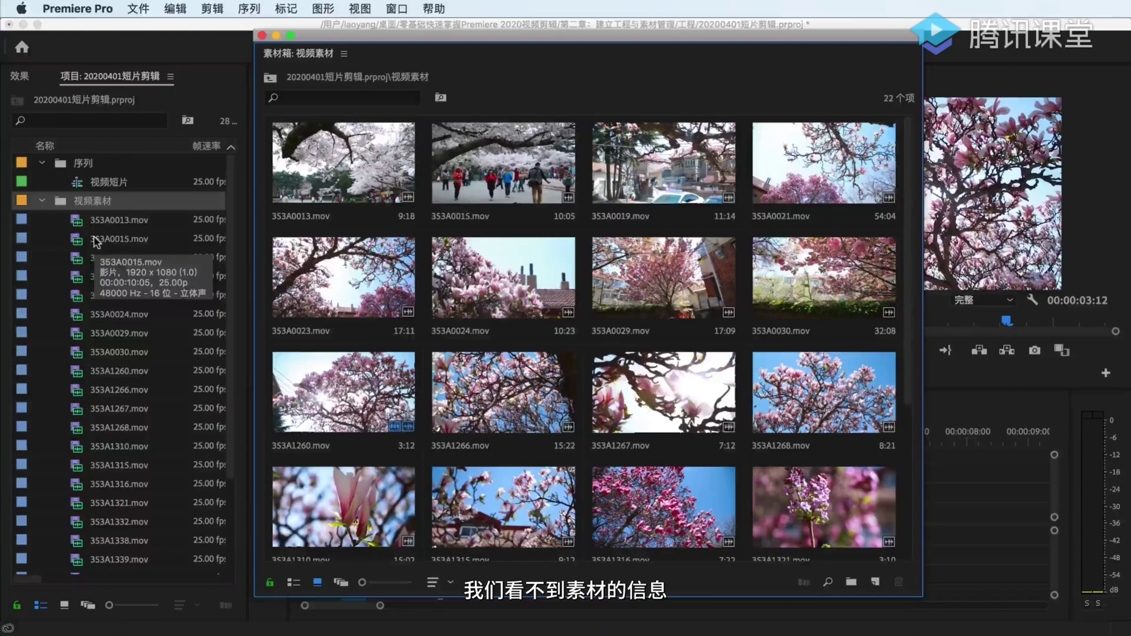
{"action": "mouse_move", "coordinate": [923, 596]}
{"action": "left_mouse_down"}
{"action": "mouse_move", "coordinate": [826, 435]}
{"action": "mouse_move", "coordinate": [804, 343]}
{"action": "left_mouse_up"}
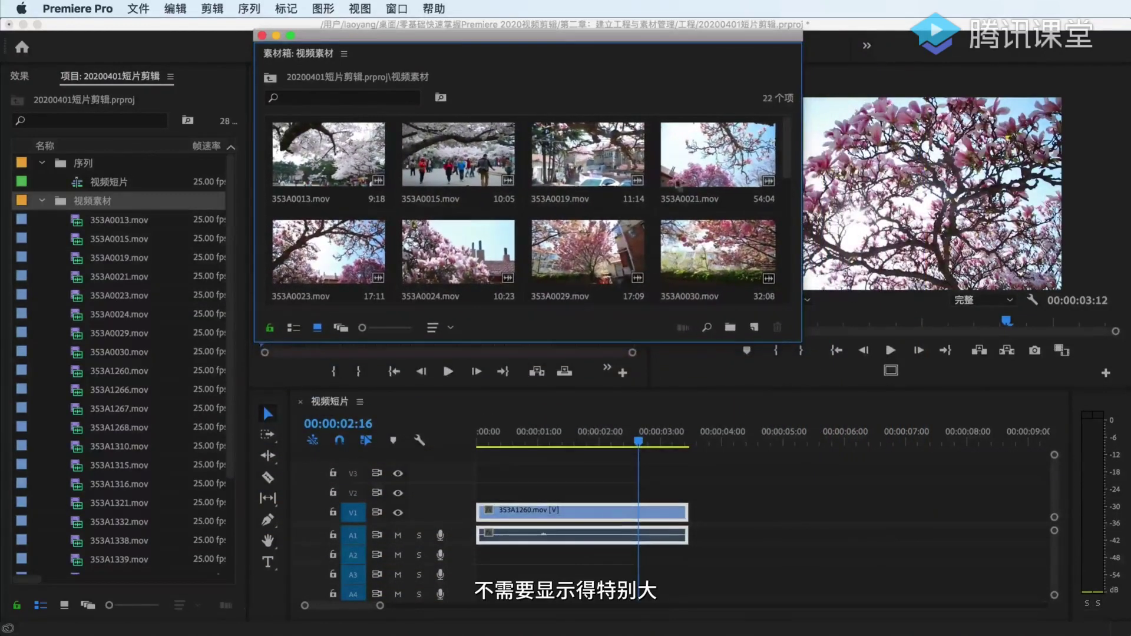
{"action": "mouse_move", "coordinate": [598, 36]}
{"action": "left_mouse_down"}
{"action": "mouse_move", "coordinate": [826, 226]}
{"action": "mouse_move", "coordinate": [907, 161]}
{"action": "left_mouse_up"}
{"action": "scroll", "coordinate": [894, 327], "scroll_direction": "down", "scroll_amount": 3}
{"action": "left_click", "coordinate": [893, 327]}
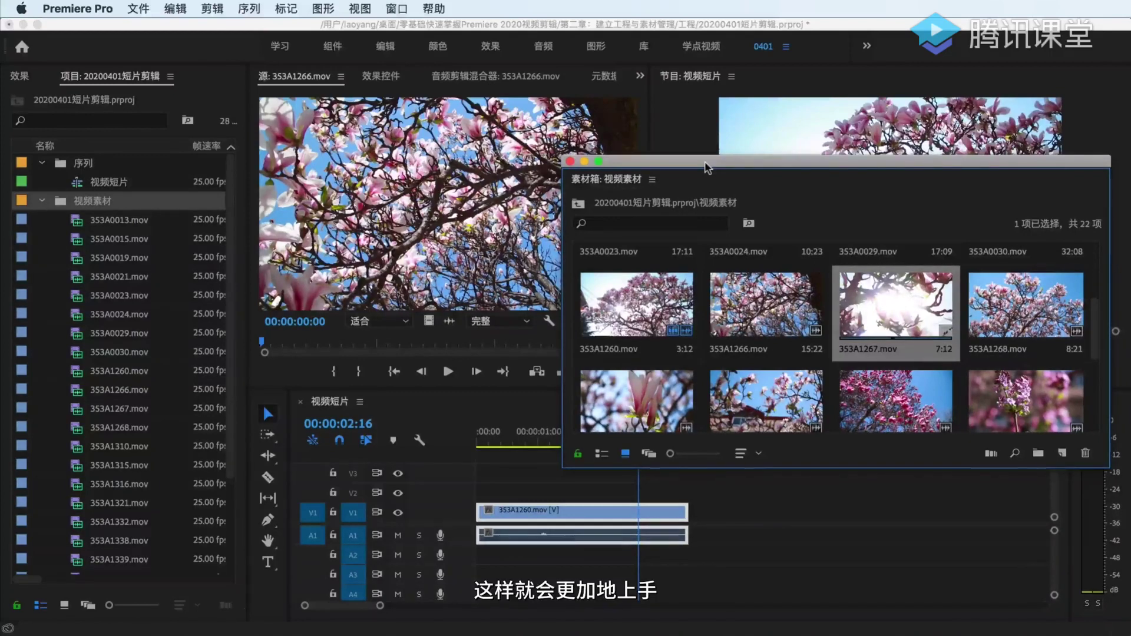
Step: Collapse 视频素材 and preview 背景音乐1.mp3 in the Source Monitor
{"action": "left_click", "coordinate": [43, 203]}
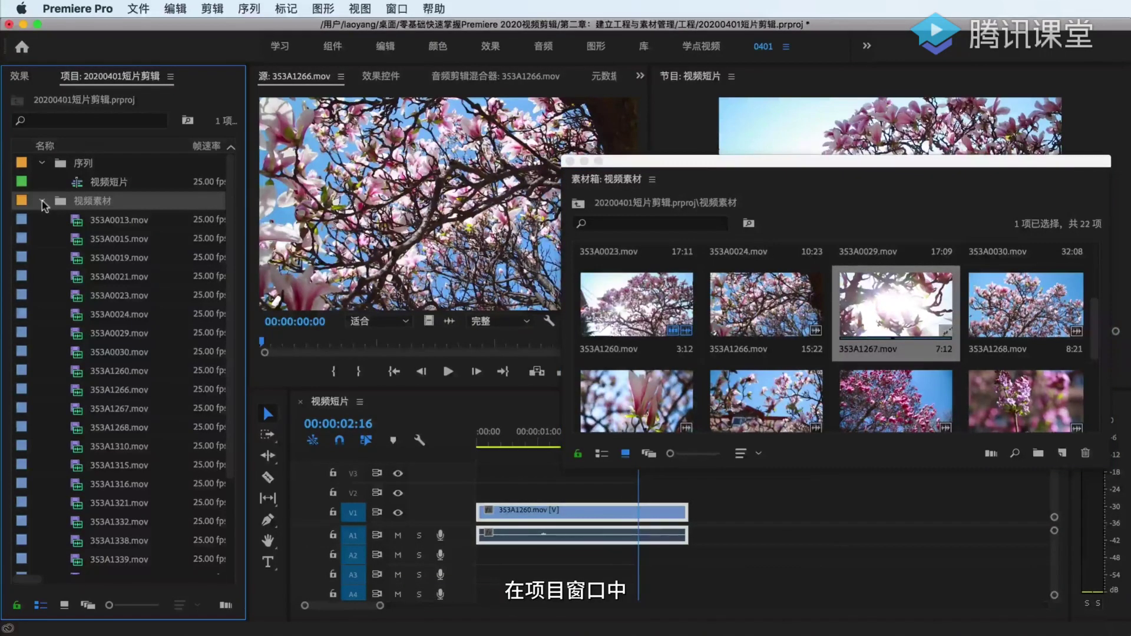
{"action": "left_click", "coordinate": [43, 201]}
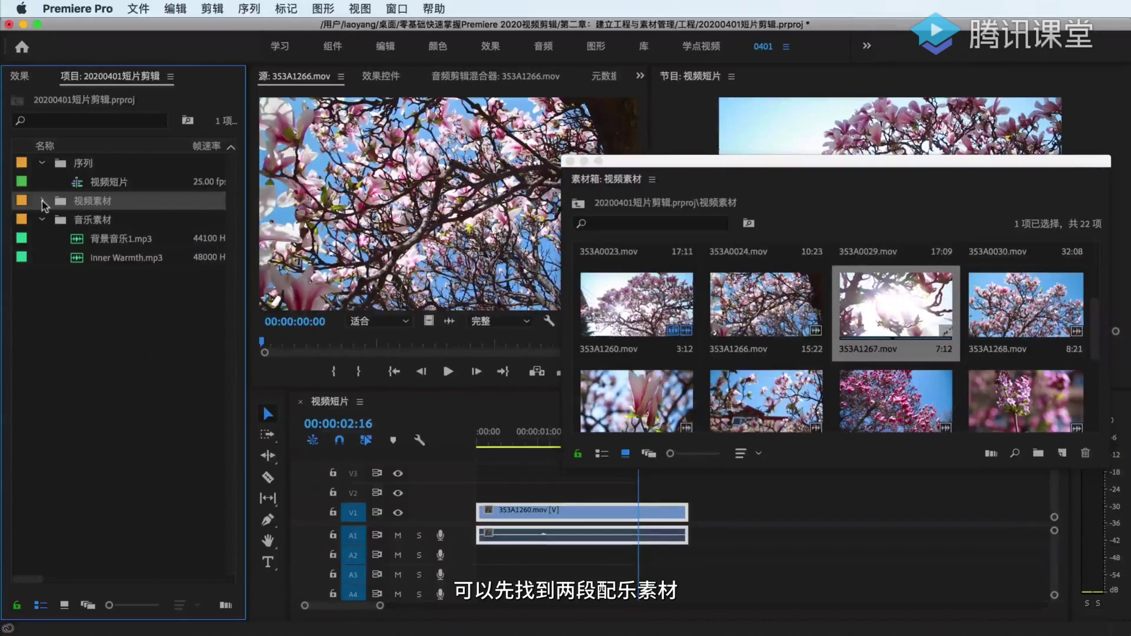
{"action": "double_click", "coordinate": [81, 239]}
{"action": "left_click", "coordinate": [446, 372]}
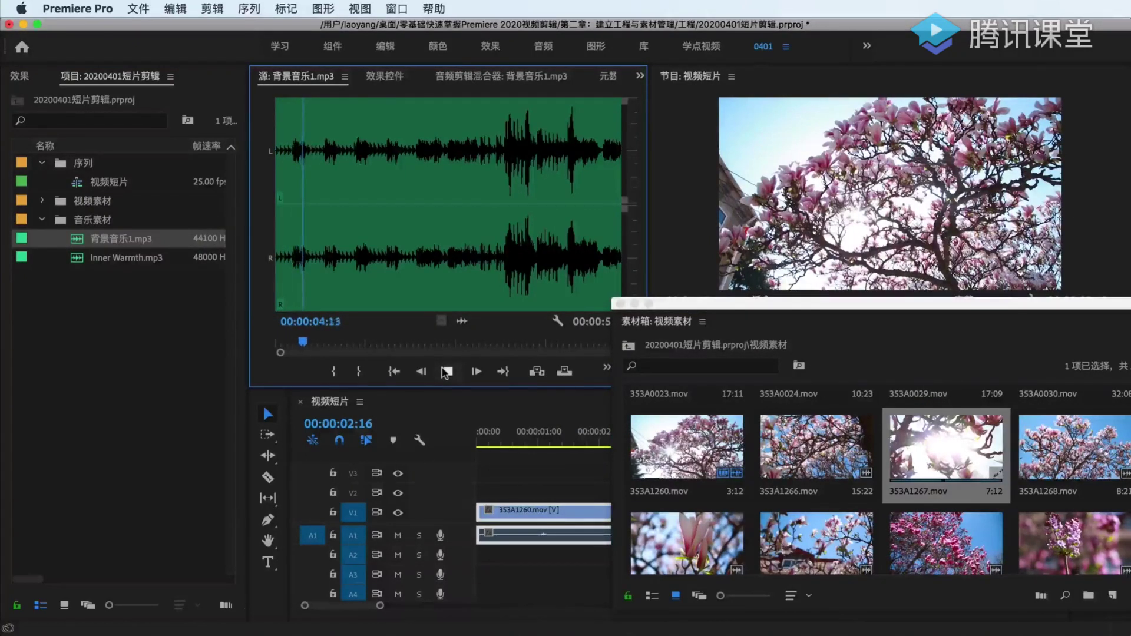
{"action": "left_click", "coordinate": [446, 372]}
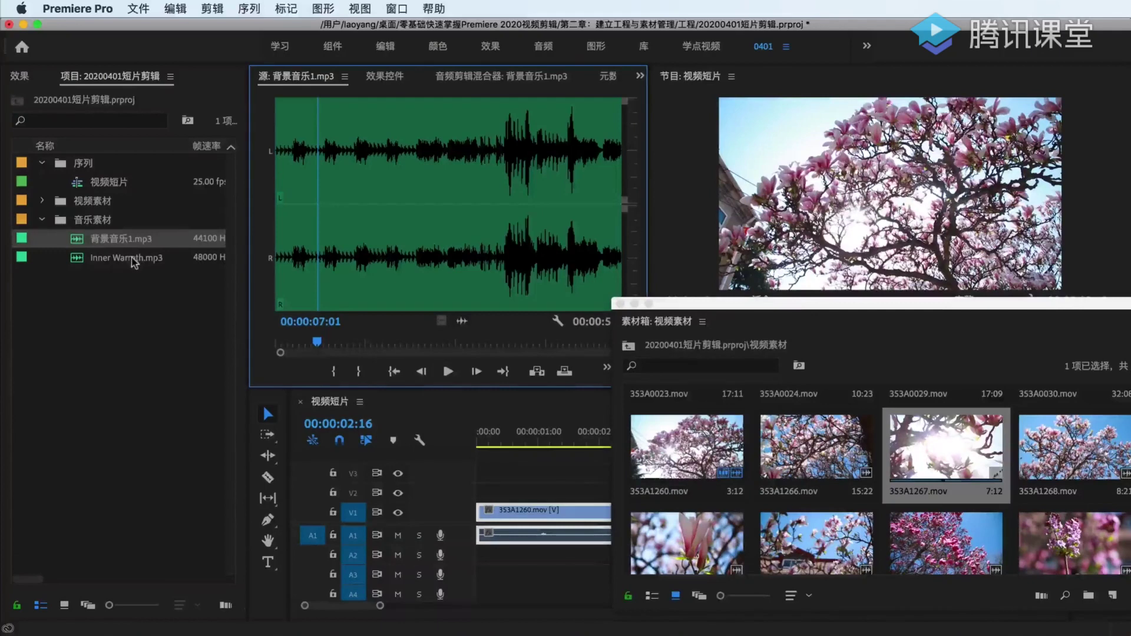
Step: Load Inner Warmth.mp3 in the Source Monitor, reposition the bin, and play the music
{"action": "left_click", "coordinate": [112, 258]}
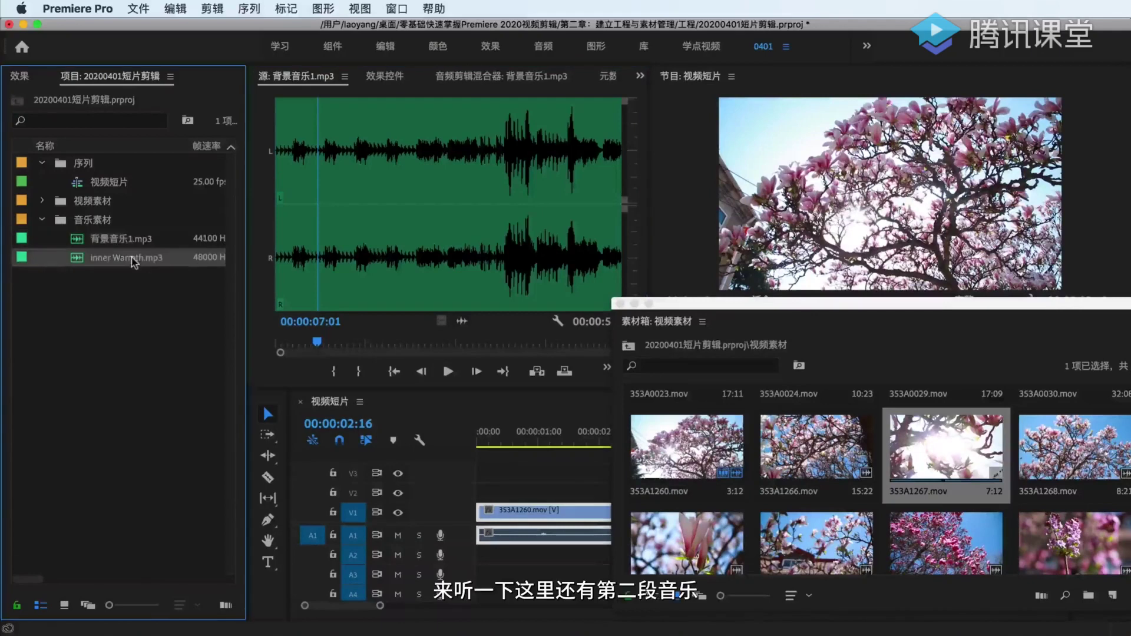
{"action": "double_click", "coordinate": [79, 259]}
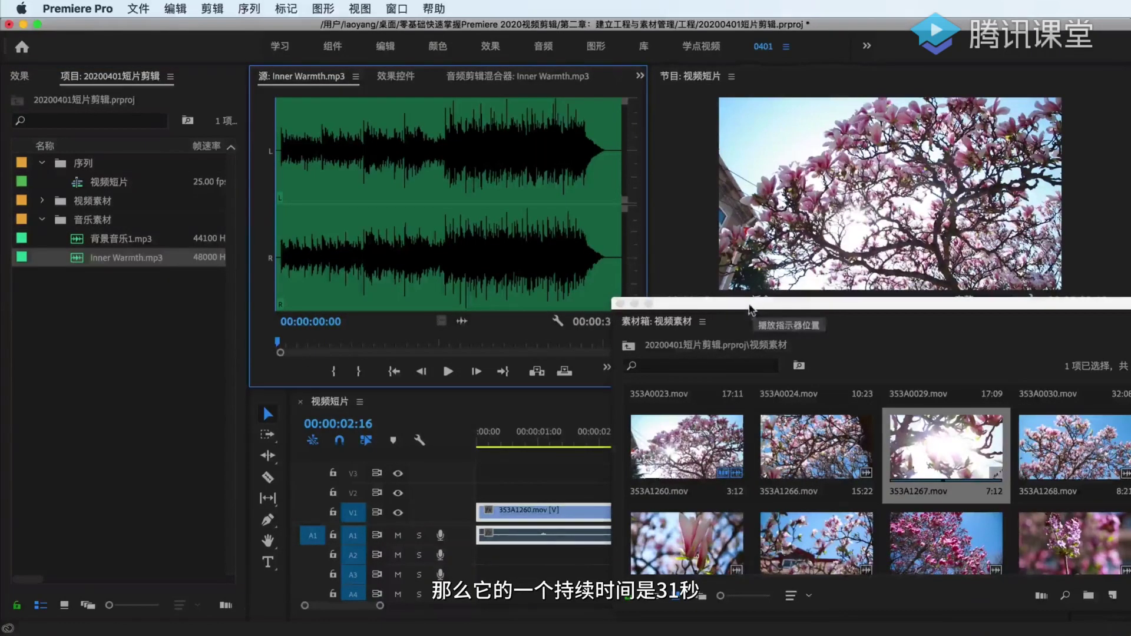
{"action": "left_click_drag", "start_coordinate": [741, 302], "coordinate": [671, 329]}
{"action": "mouse_move", "coordinate": [1085, 327]}
{"action": "left_mouse_down"}
{"action": "mouse_move", "coordinate": [1045, 368]}
{"action": "mouse_move", "coordinate": [1098, 349]}
{"action": "left_mouse_up"}
{"action": "left_click", "coordinate": [448, 371]}
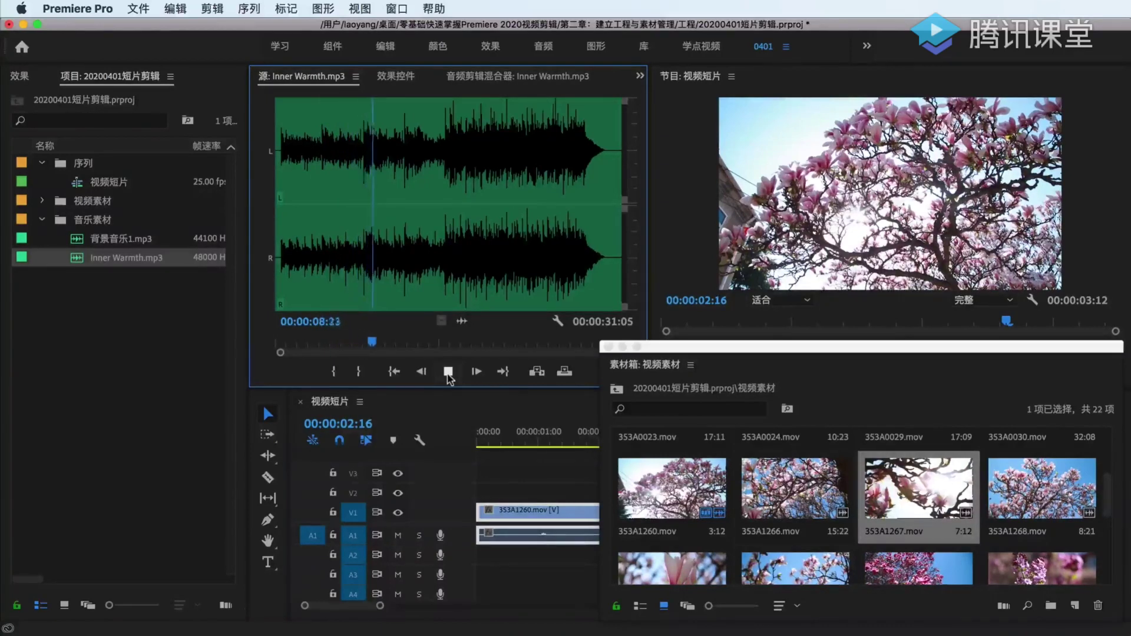
Step: Stop the preview and dock the floating bin lower left, narrowed to three columns
{"action": "left_click", "coordinate": [447, 372]}
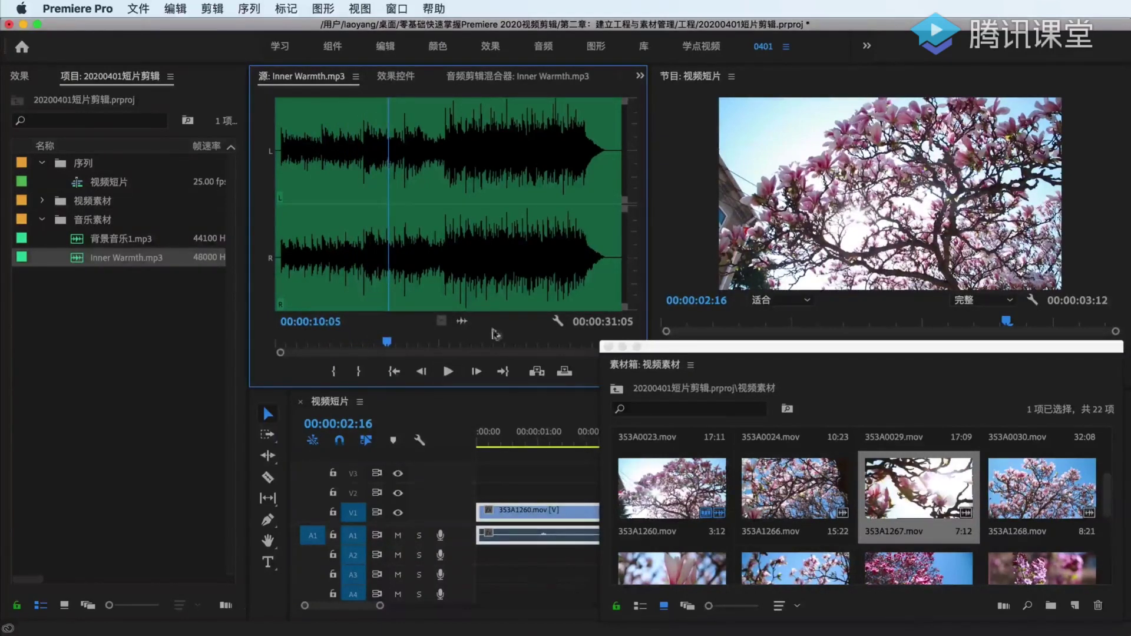
{"action": "left_click_drag", "start_coordinate": [676, 353], "coordinate": [112, 341]}
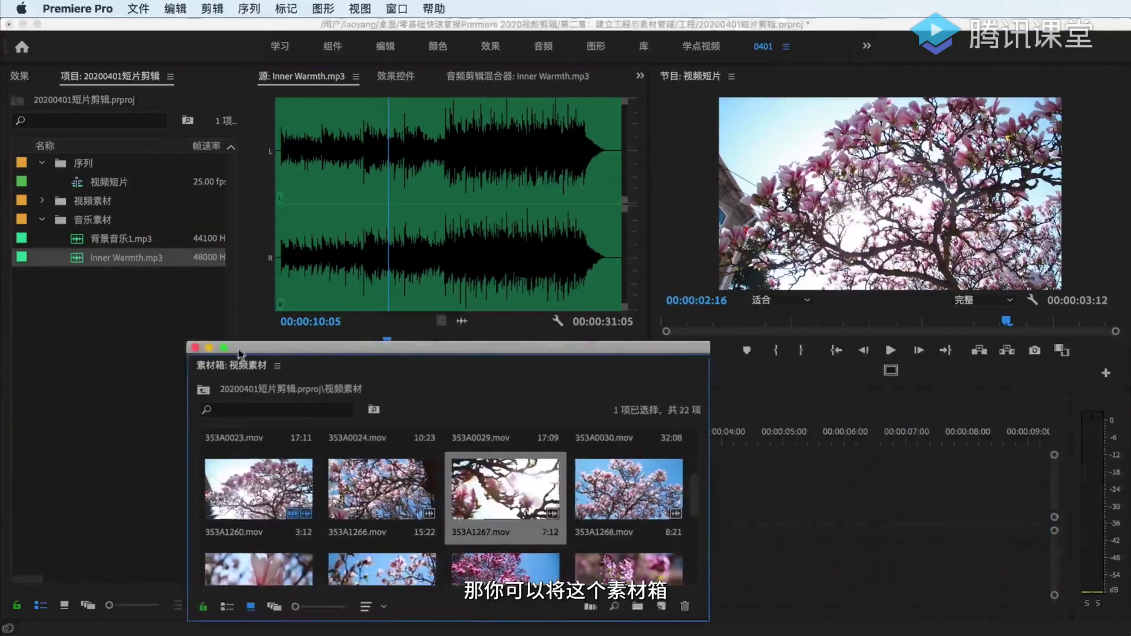
{"action": "left_click_drag", "start_coordinate": [557, 536], "coordinate": [458, 536]}
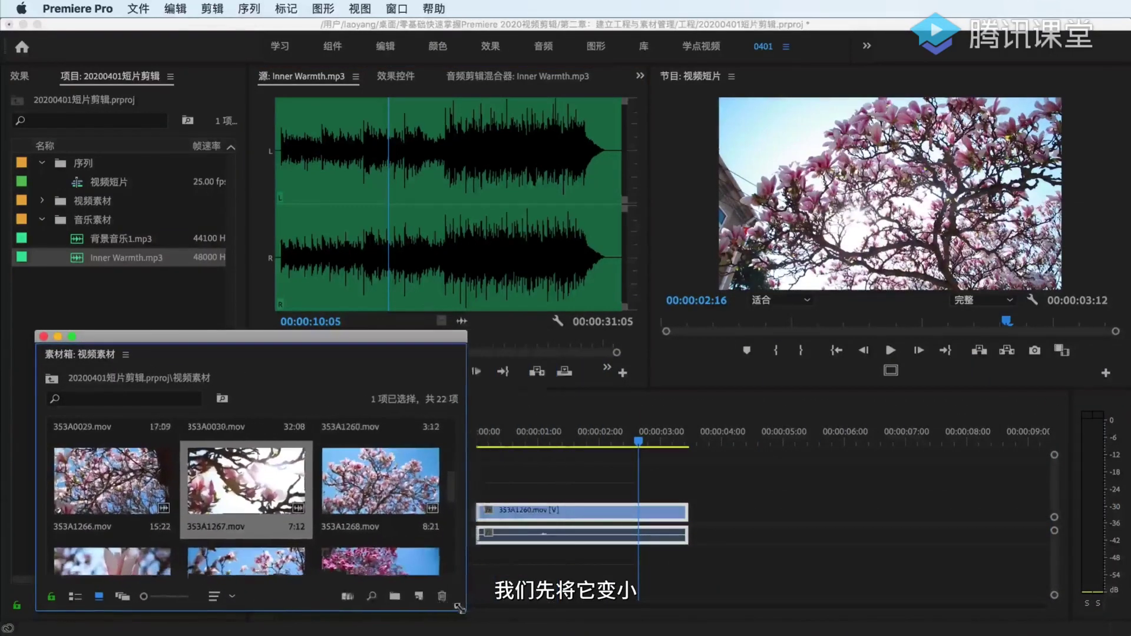
{"action": "left_click_drag", "start_coordinate": [295, 336], "coordinate": [262, 329]}
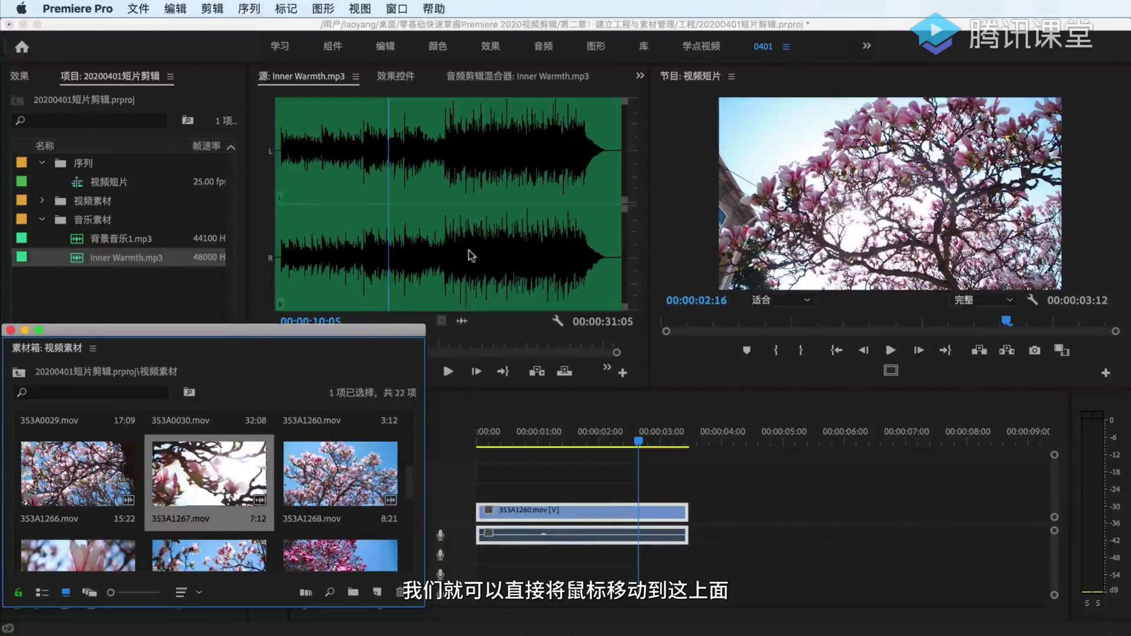
{"action": "left_click", "coordinate": [463, 320]}
Step: Drop the Inner Warmth audio onto track A2 and zoom the timeline out
{"action": "left_click_drag", "start_coordinate": [464, 326], "coordinate": [480, 562]}
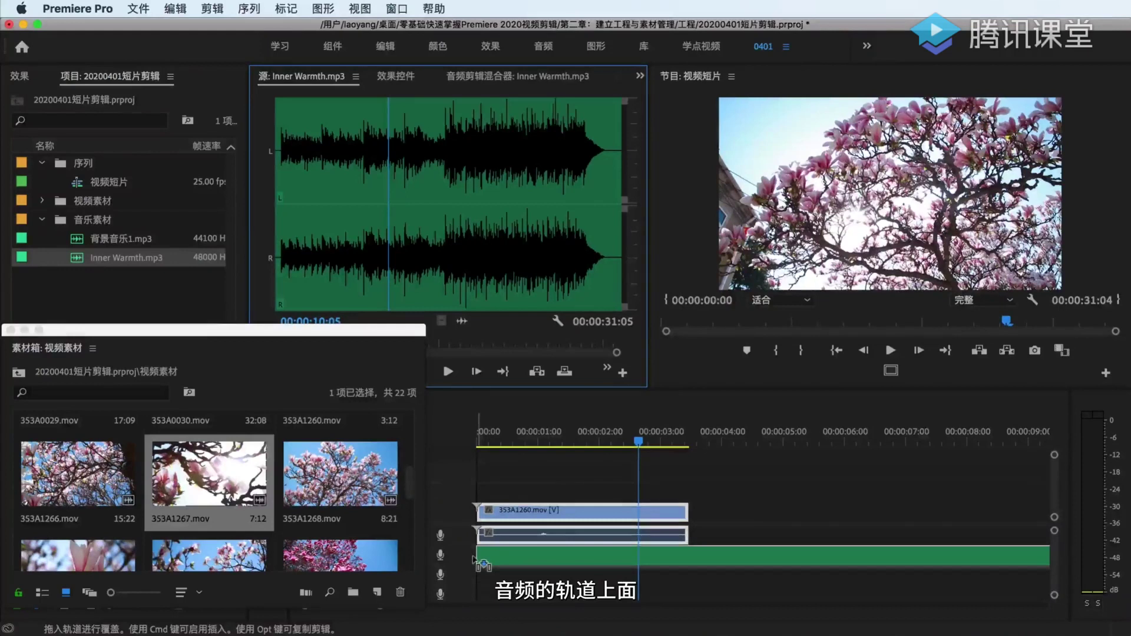
{"action": "left_click_drag", "start_coordinate": [480, 563], "coordinate": [480, 562]}
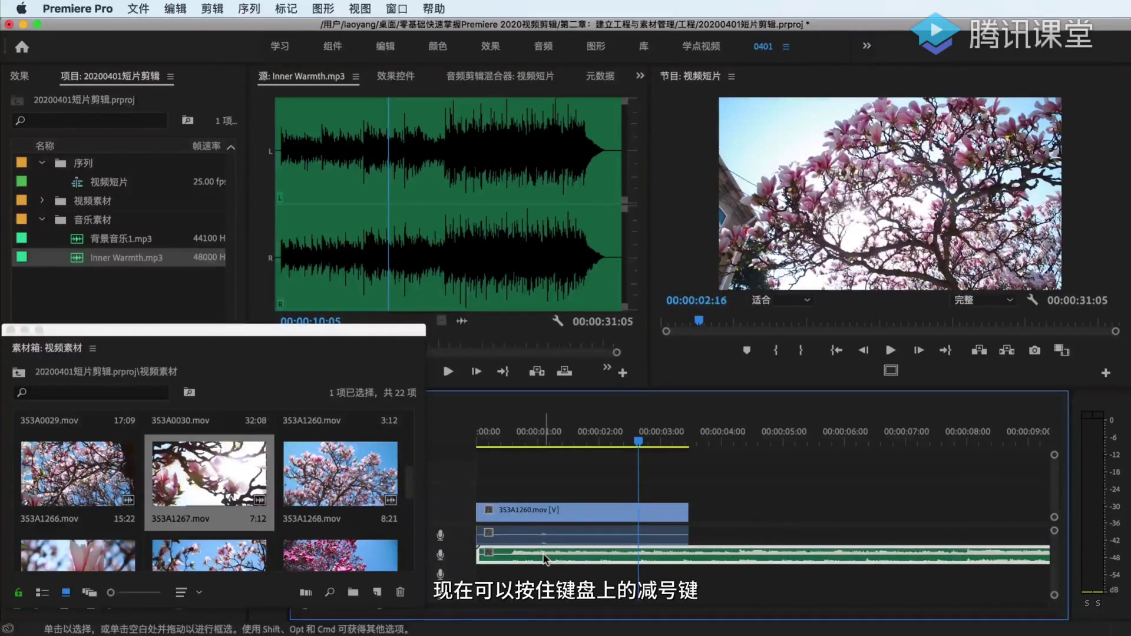
{"action": "key", "text": "minus"}
{"action": "key", "text": "minus"}
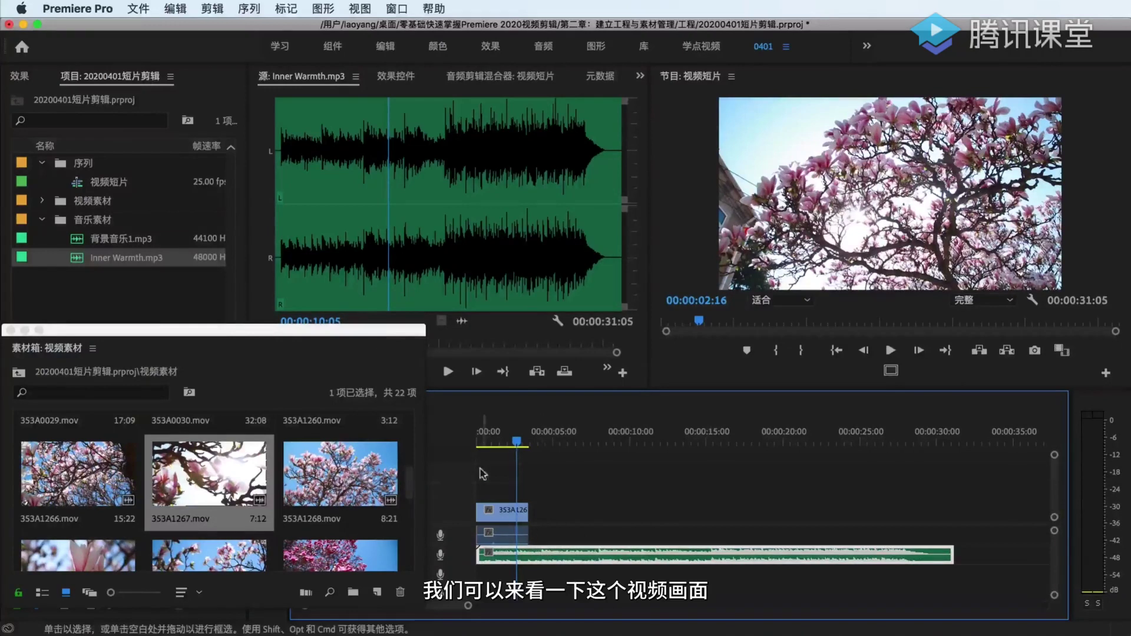
{"action": "left_click", "coordinate": [477, 442]}
{"action": "key", "text": "space"}
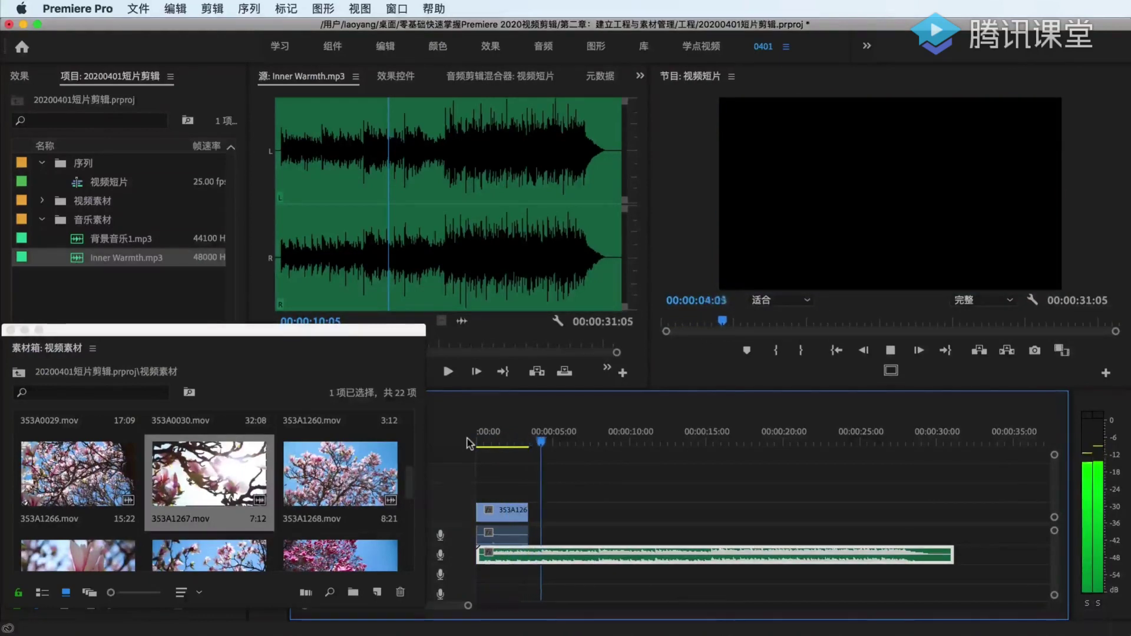
{"action": "key", "text": "space"}
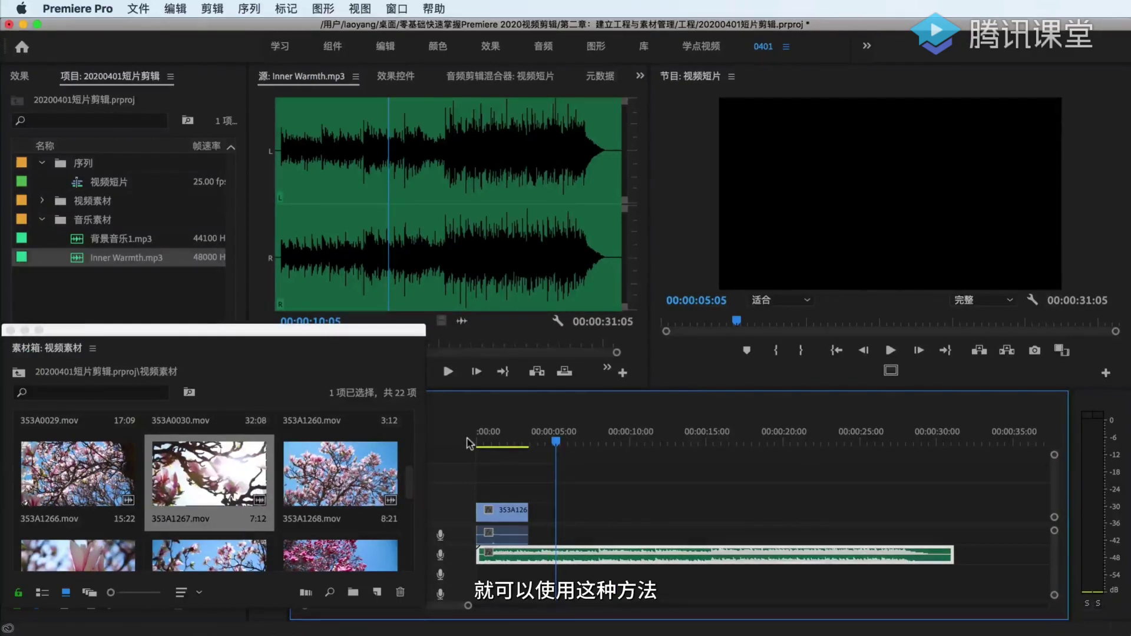
{"action": "left_click", "coordinate": [479, 441]}
{"action": "key", "text": "space"}
{"action": "key", "text": "space"}
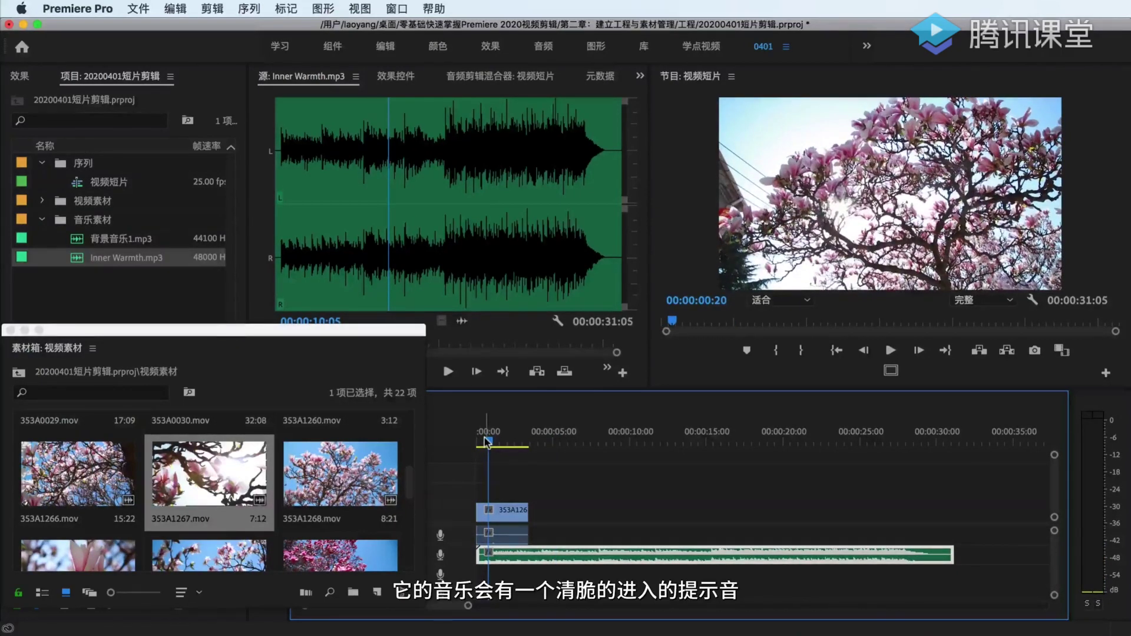
Step: Mark beats at about 00:00:00:20 and 00:00:04:06, then play to stop near 8 seconds
{"action": "left_click", "coordinate": [499, 549]}
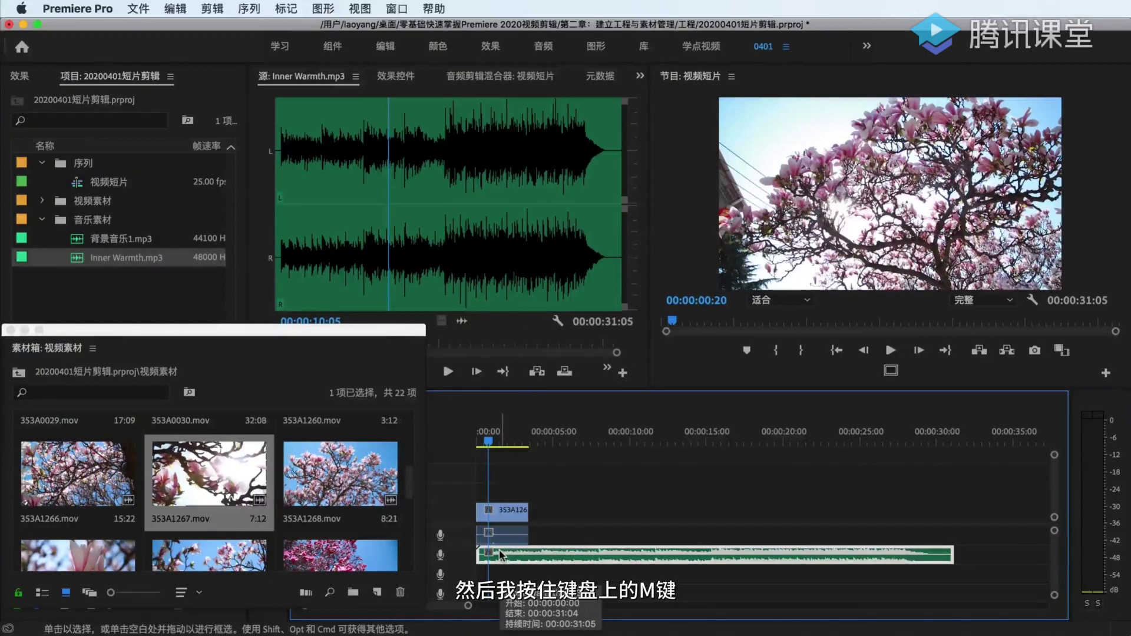
{"action": "key", "text": "m"}
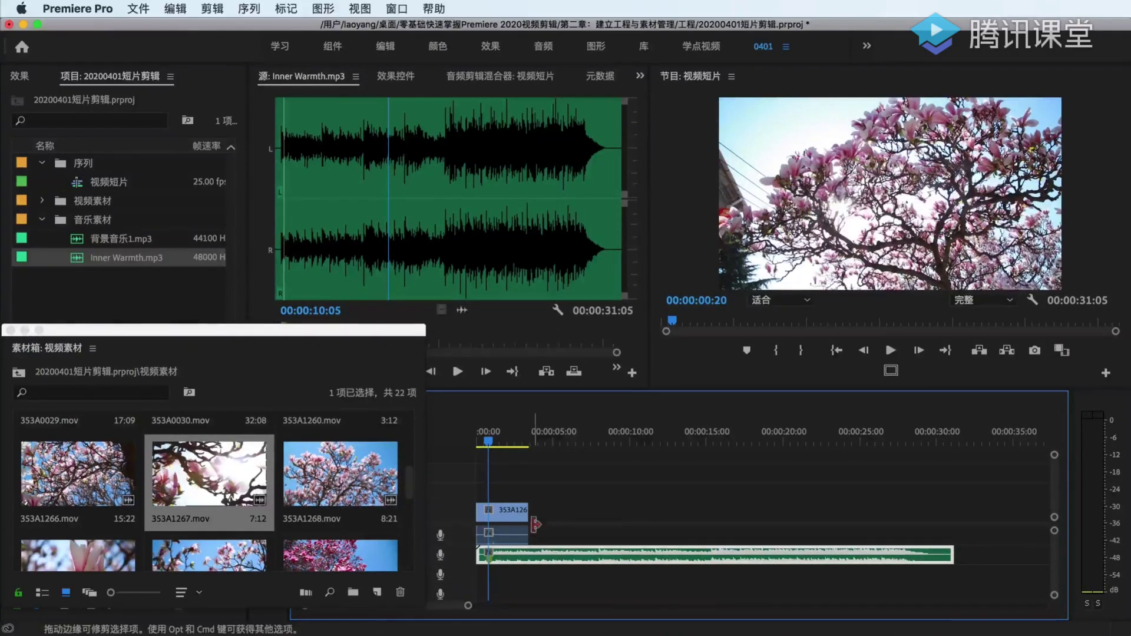
{"action": "key", "text": "space"}
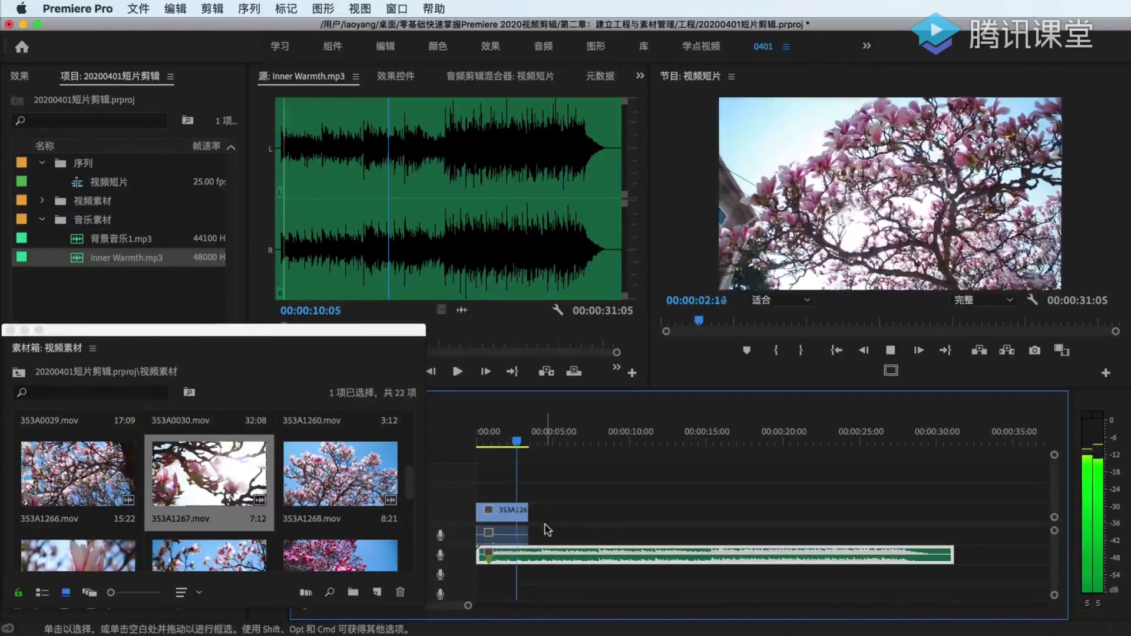
{"action": "key", "text": "space"}
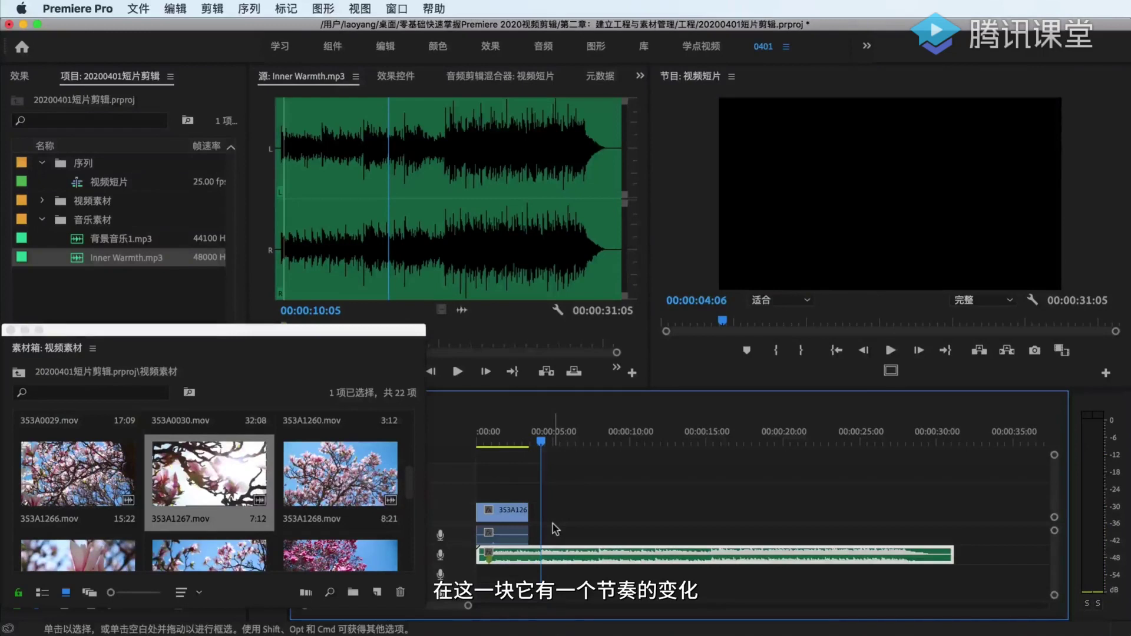
{"action": "key", "text": "m"}
{"action": "key", "text": "space"}
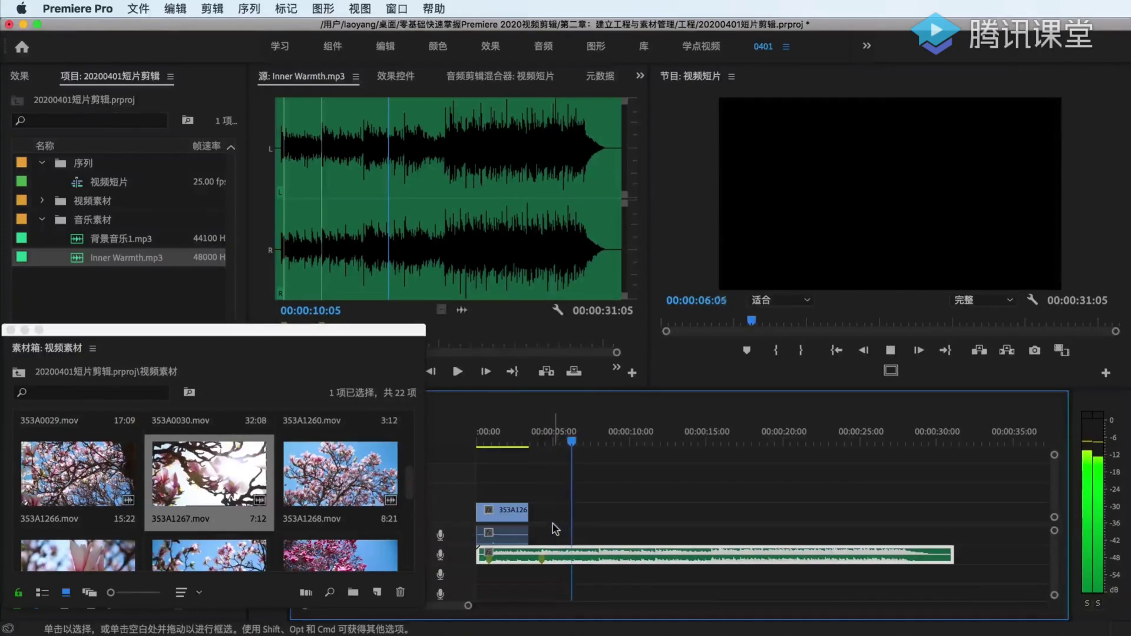
{"action": "key", "text": "space"}
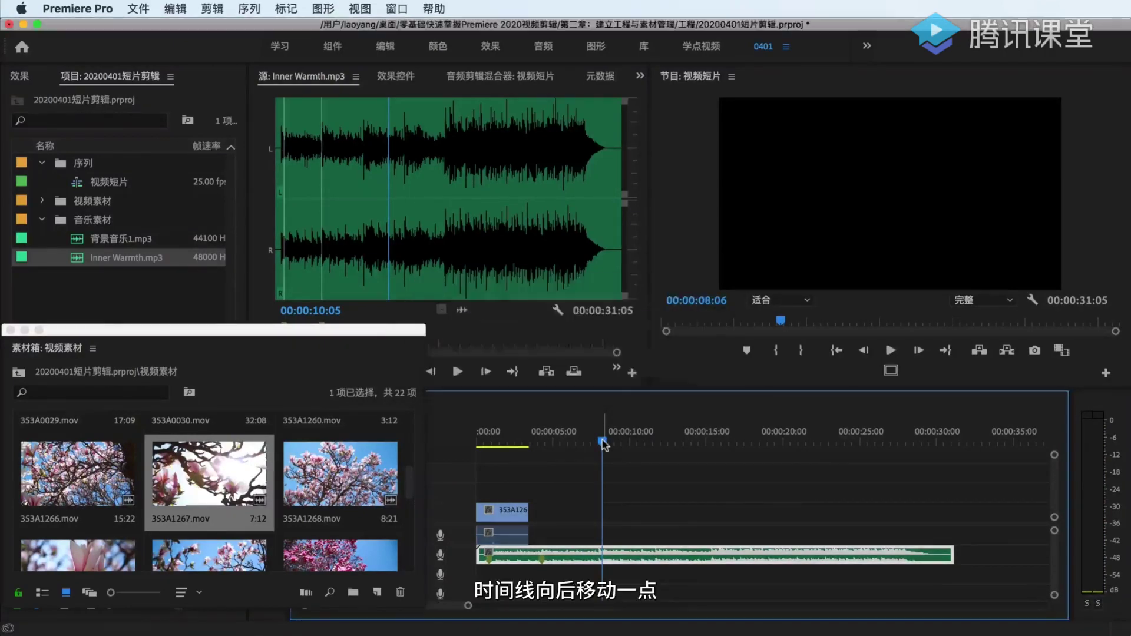
Step: Add markers every two seconds from the 8-second beat to about 00:00:29:13
{"action": "left_click_drag", "start_coordinate": [603, 441], "coordinate": [599, 442]}
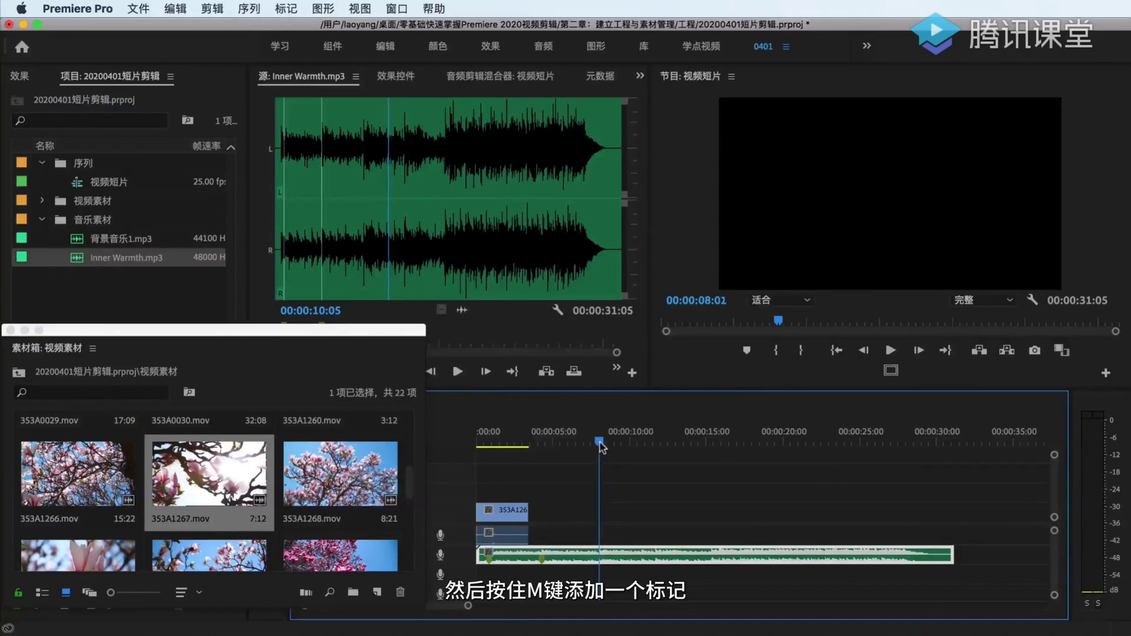
{"action": "key", "text": "m"}
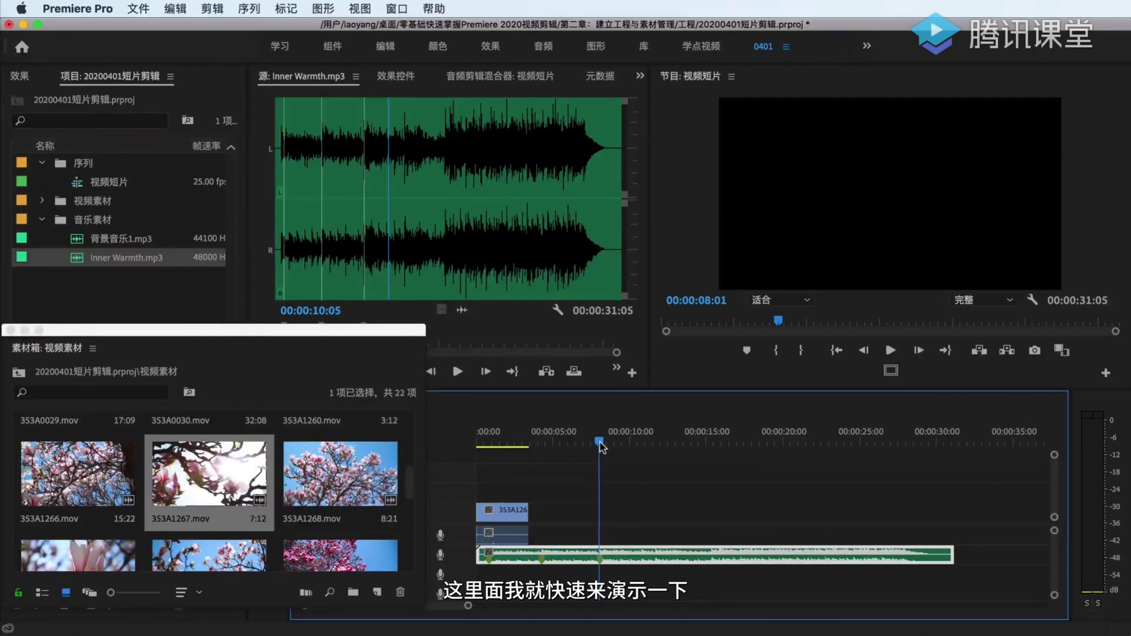
{"action": "key", "text": "space"}
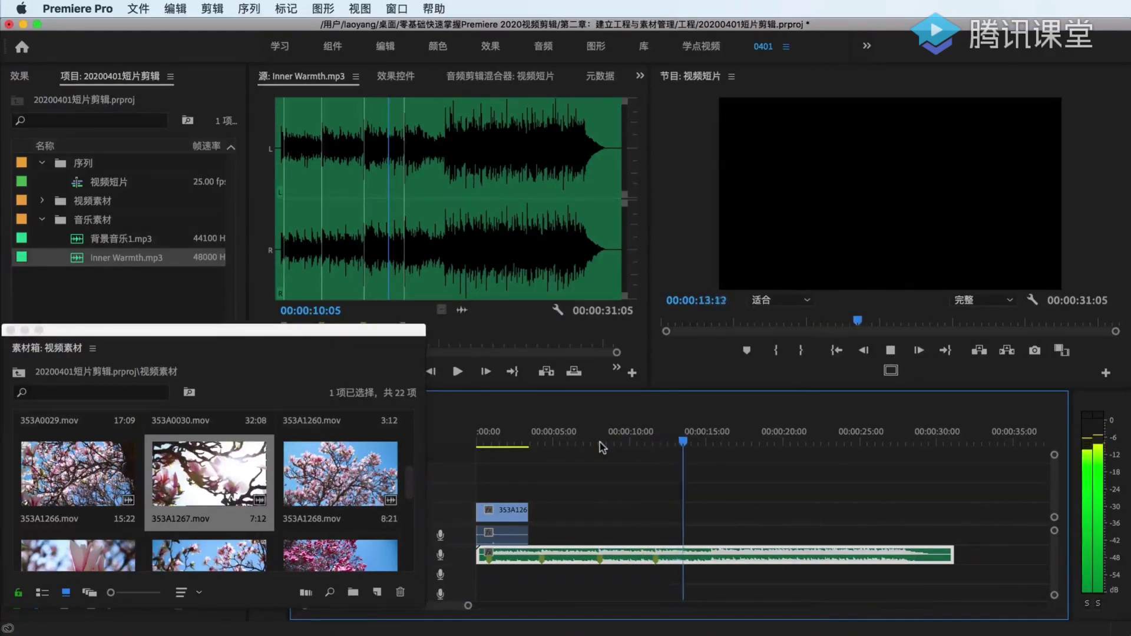
{"action": "key", "text": "m"}
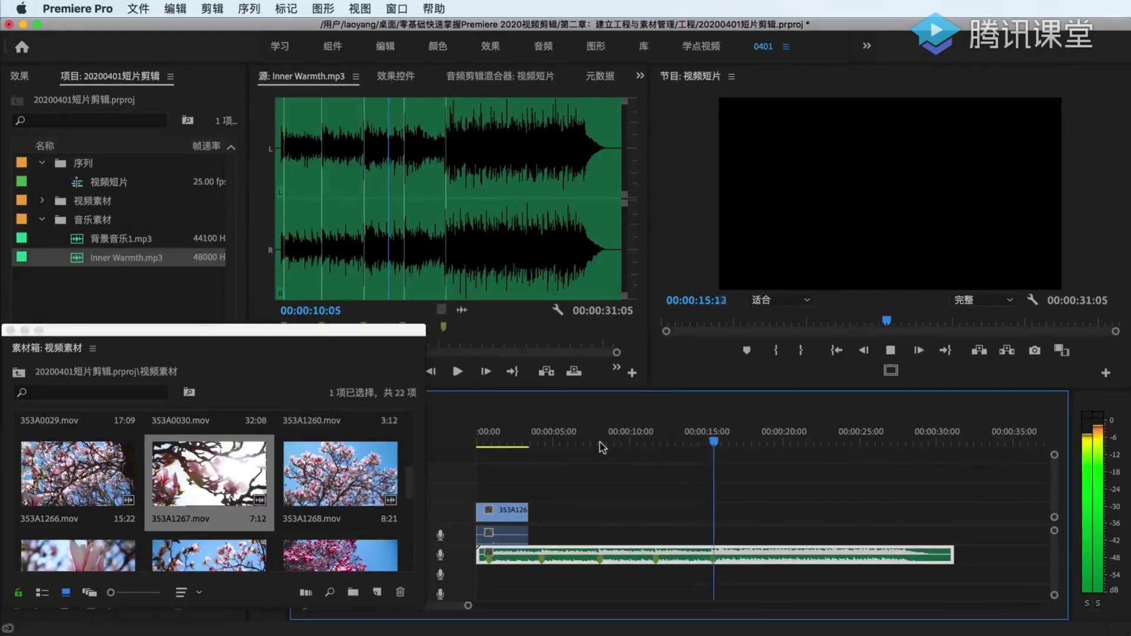
{"action": "key", "text": "m"}
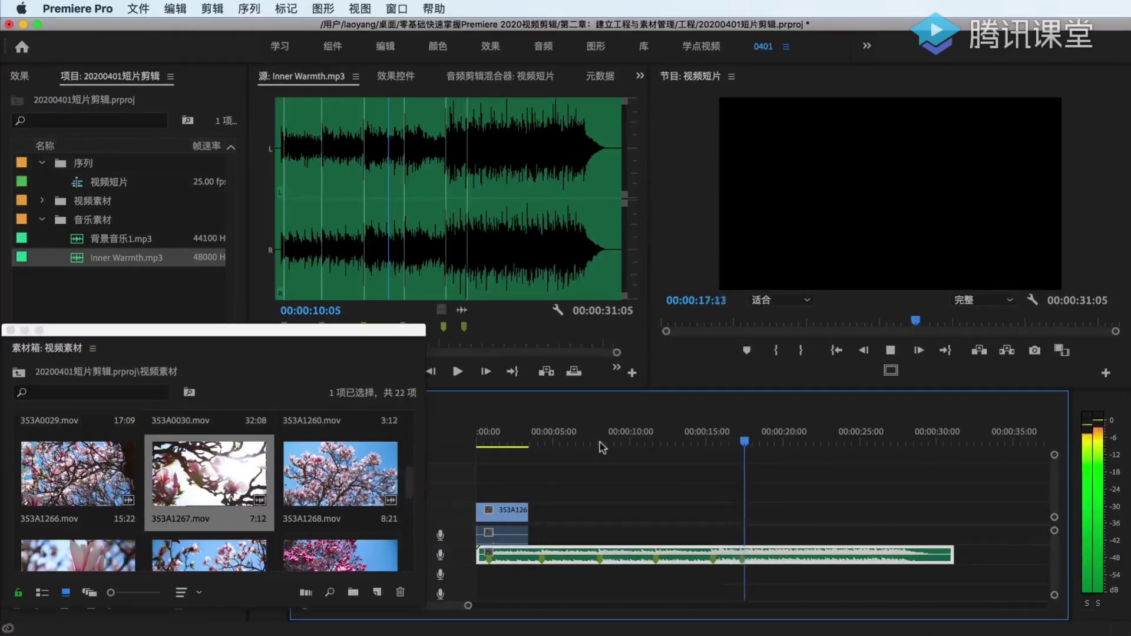
{"action": "key", "text": "m"}
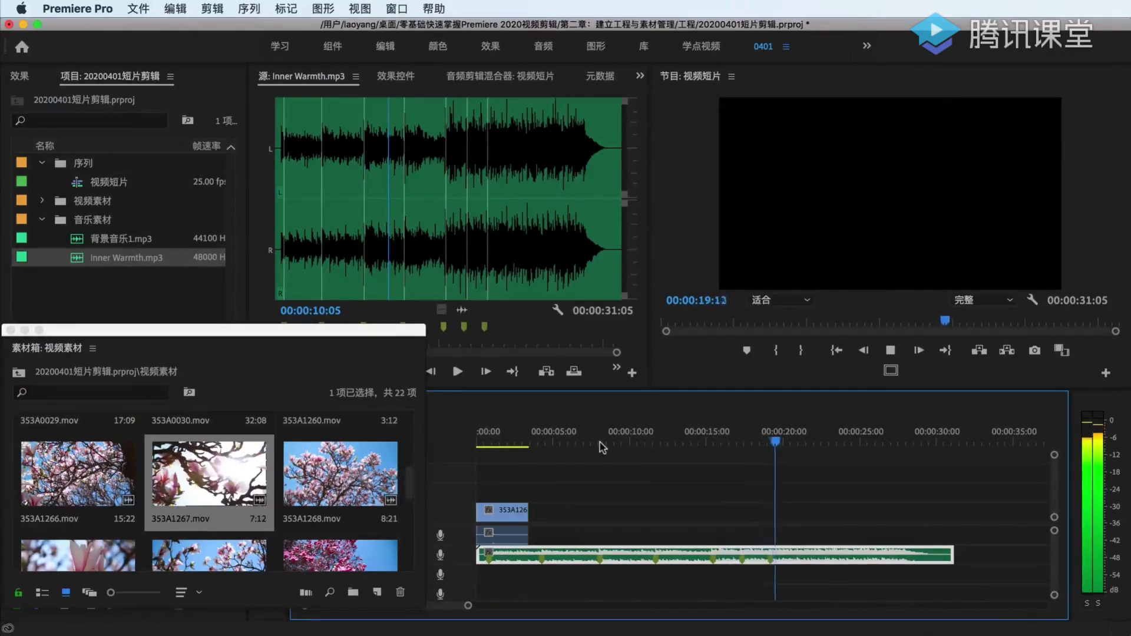
{"action": "key", "text": "m"}
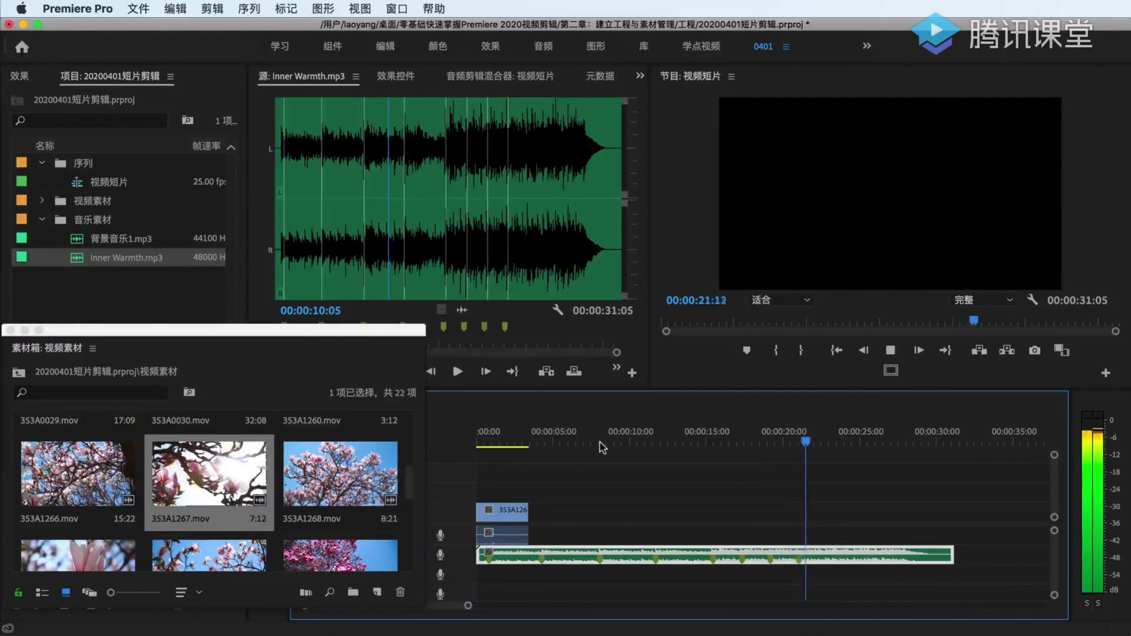
{"action": "key", "text": "m"}
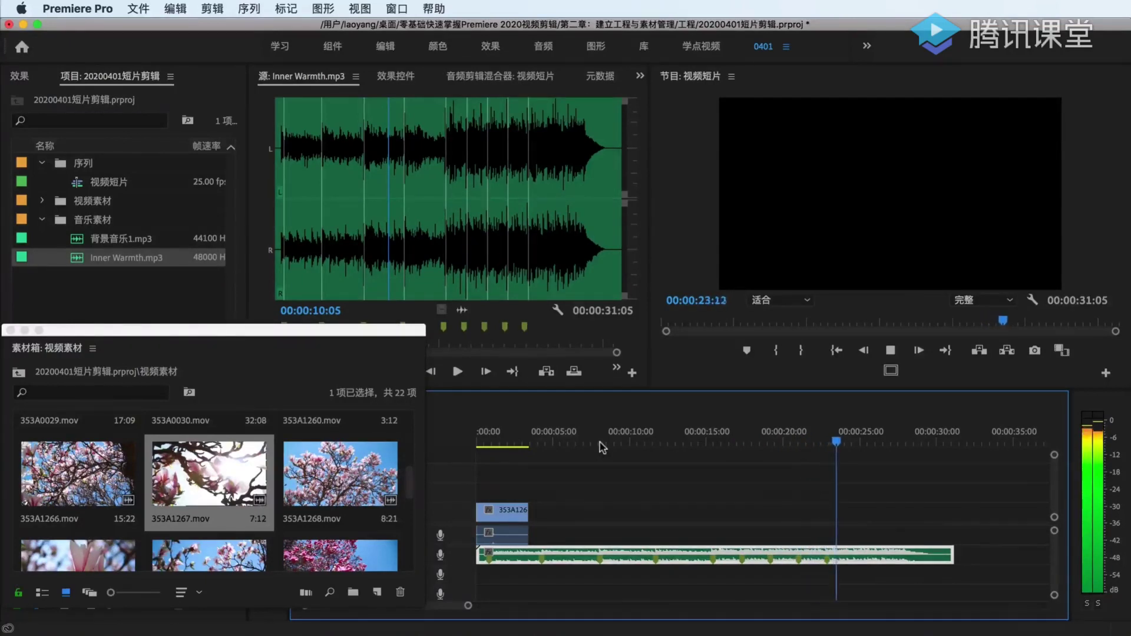
{"action": "key", "text": "m"}
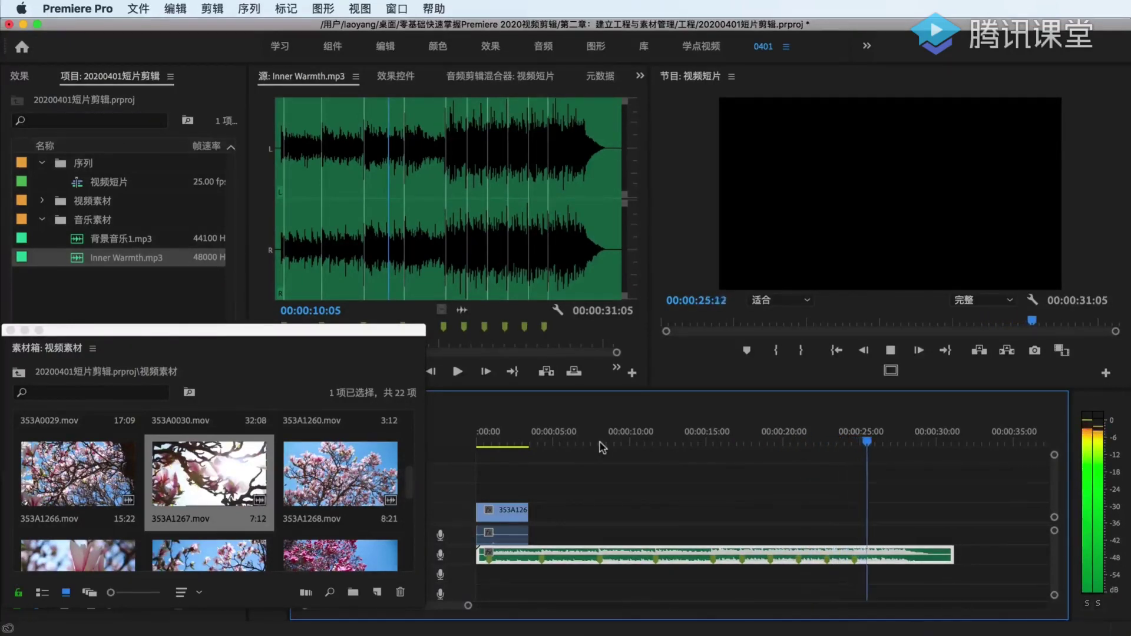
{"action": "key", "text": "m"}
{"action": "key", "text": "m"}
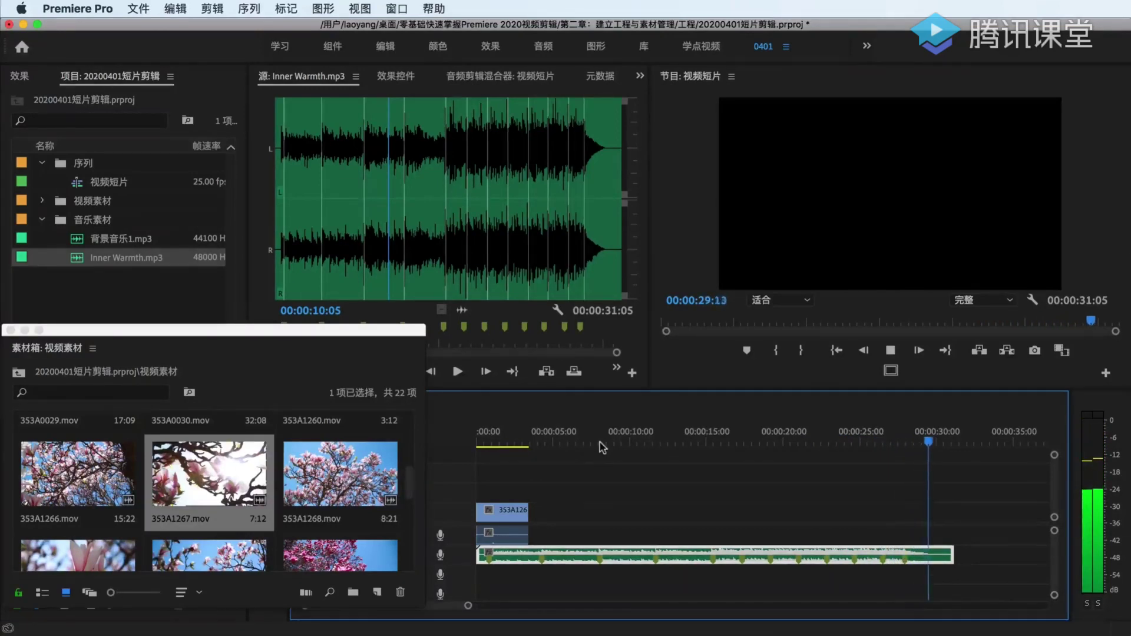
{"action": "key", "text": "space"}
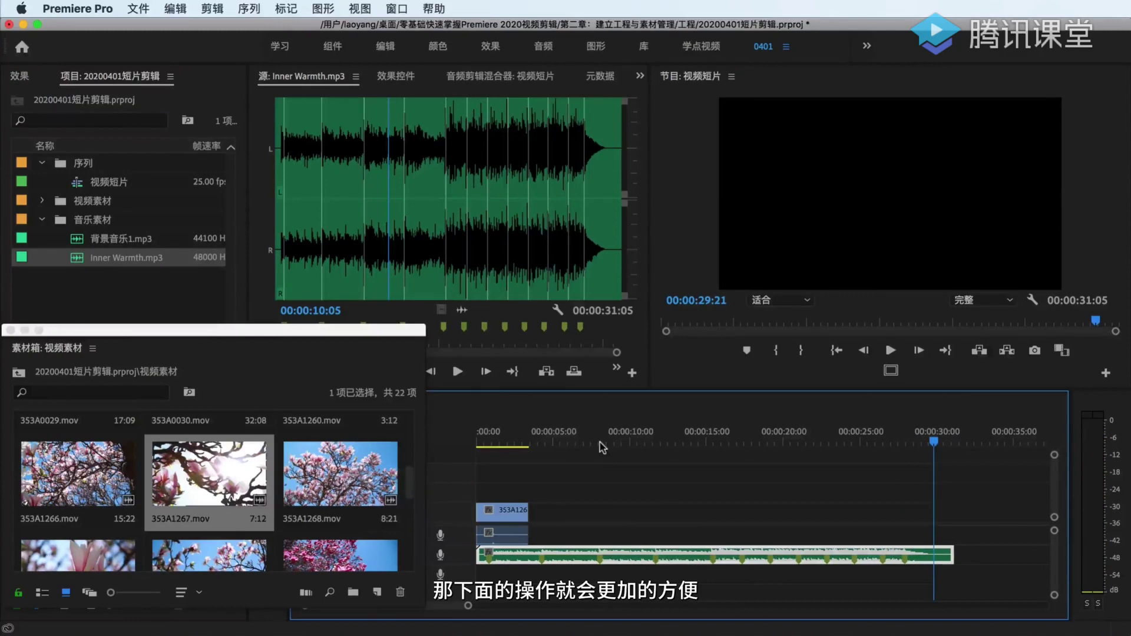